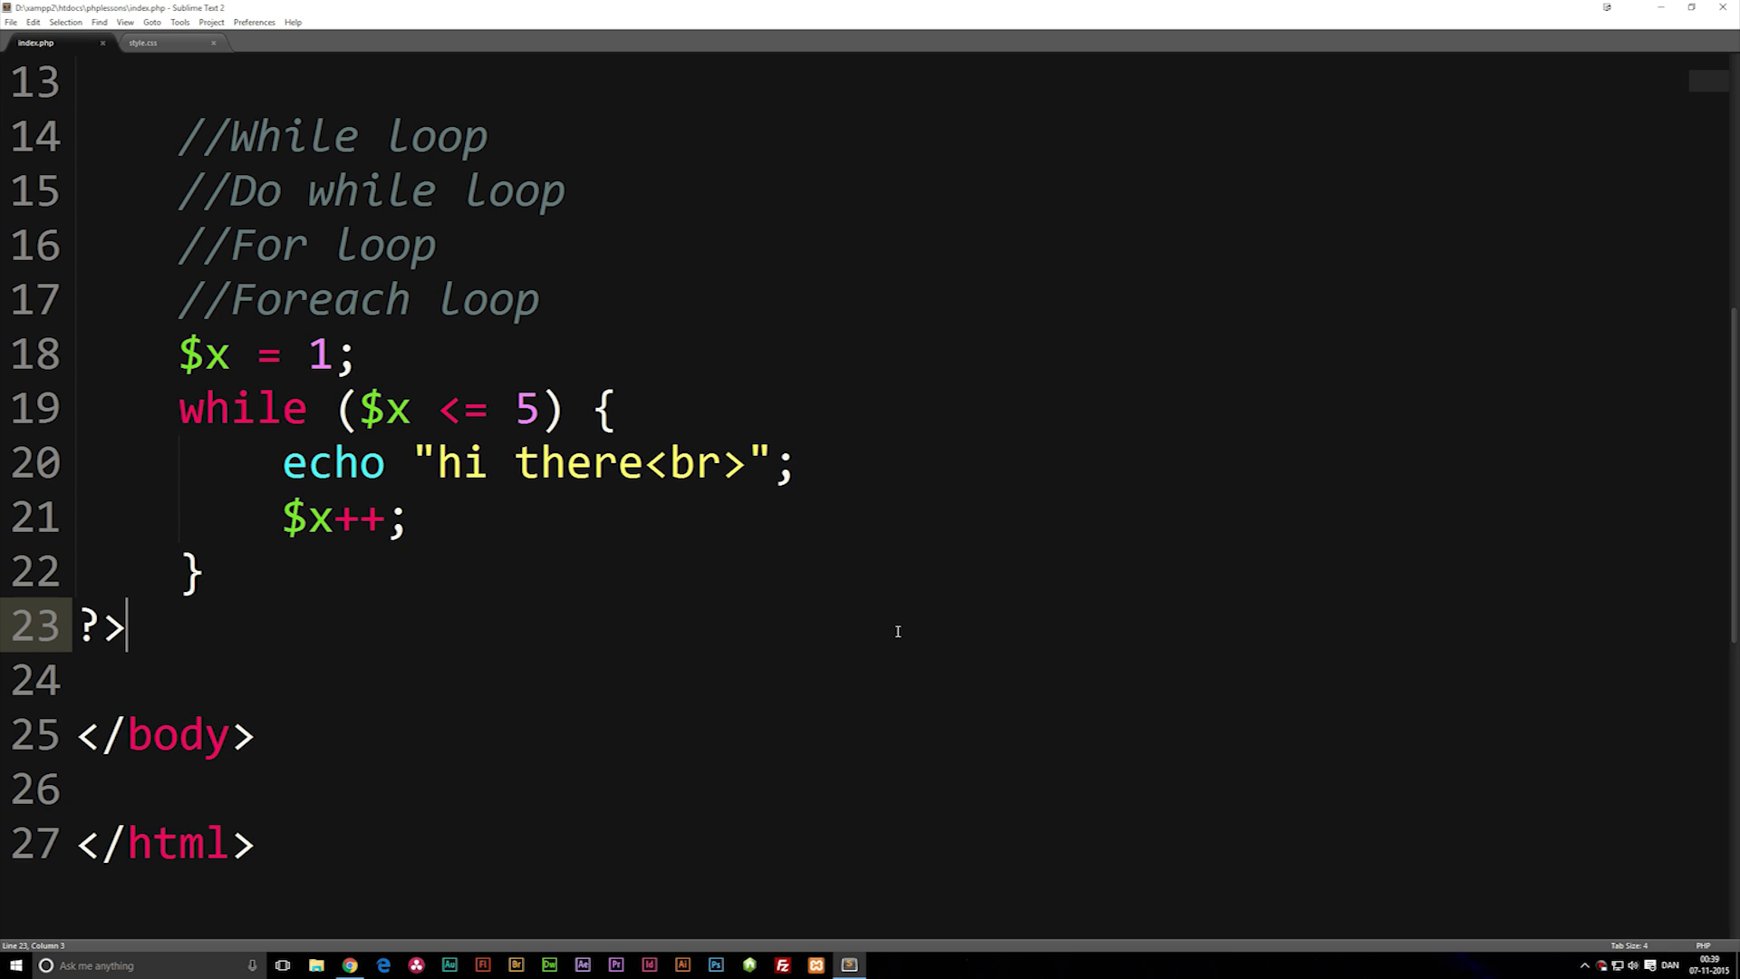
Review the while loop: $x = 1;, the $x <= 5 condition and its two body statements
drag(178, 354, 262, 577)
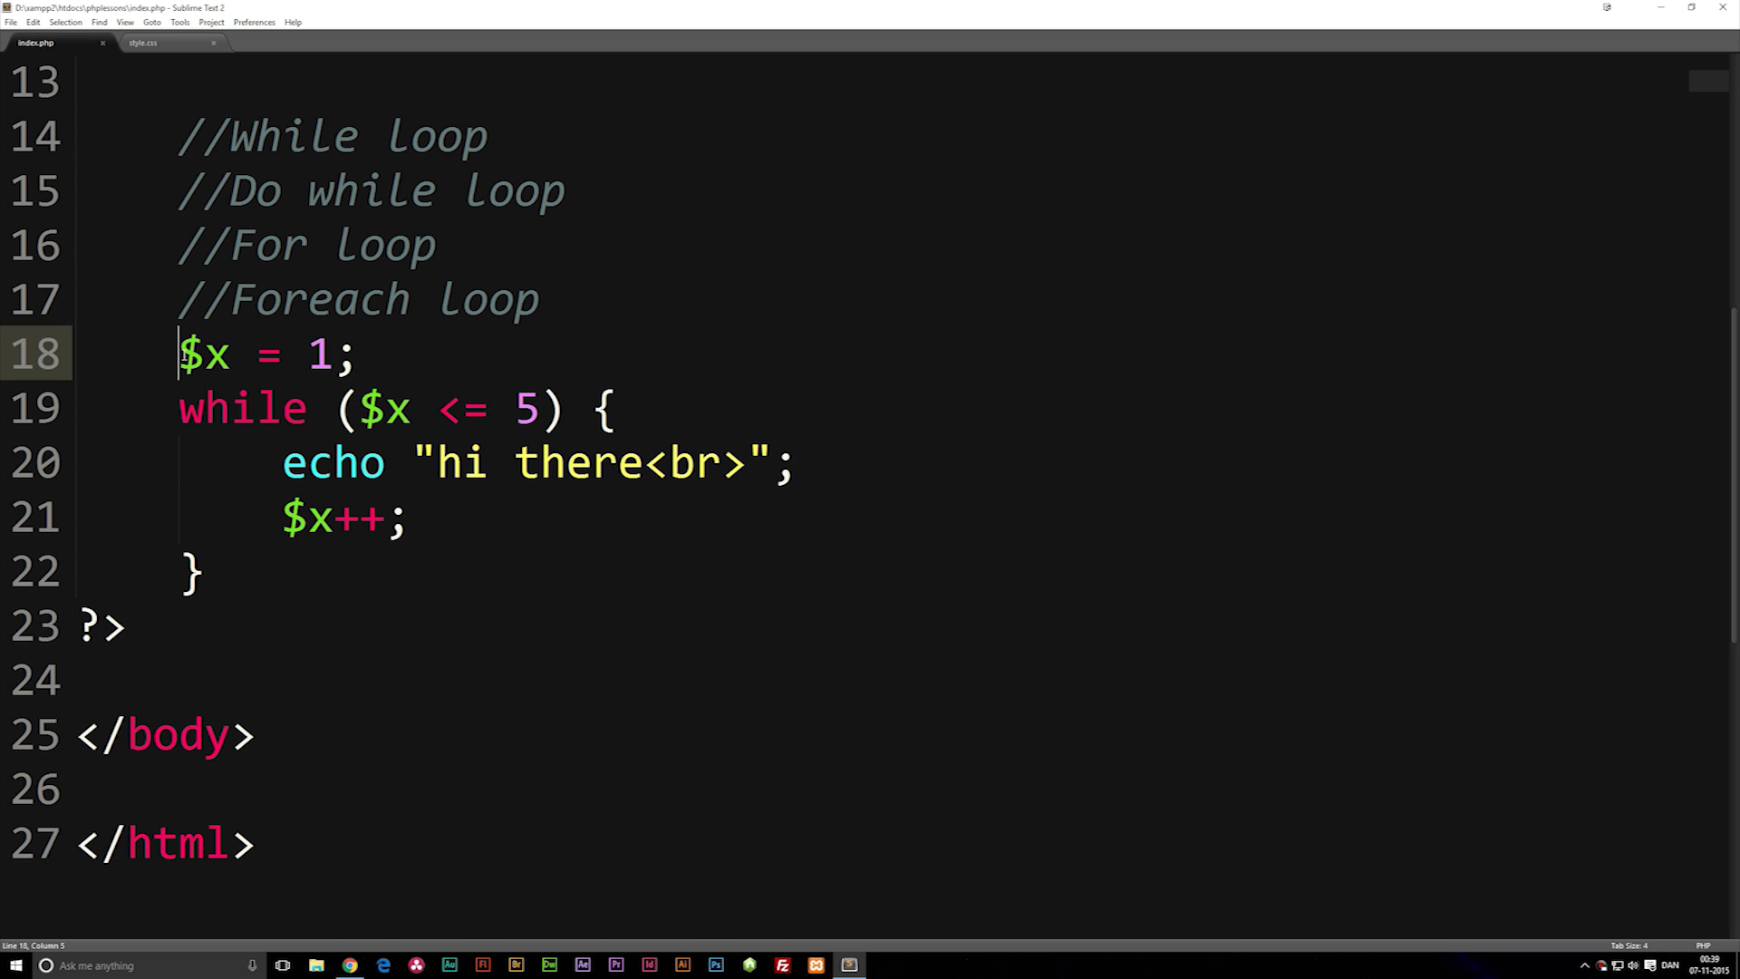
click(261, 576)
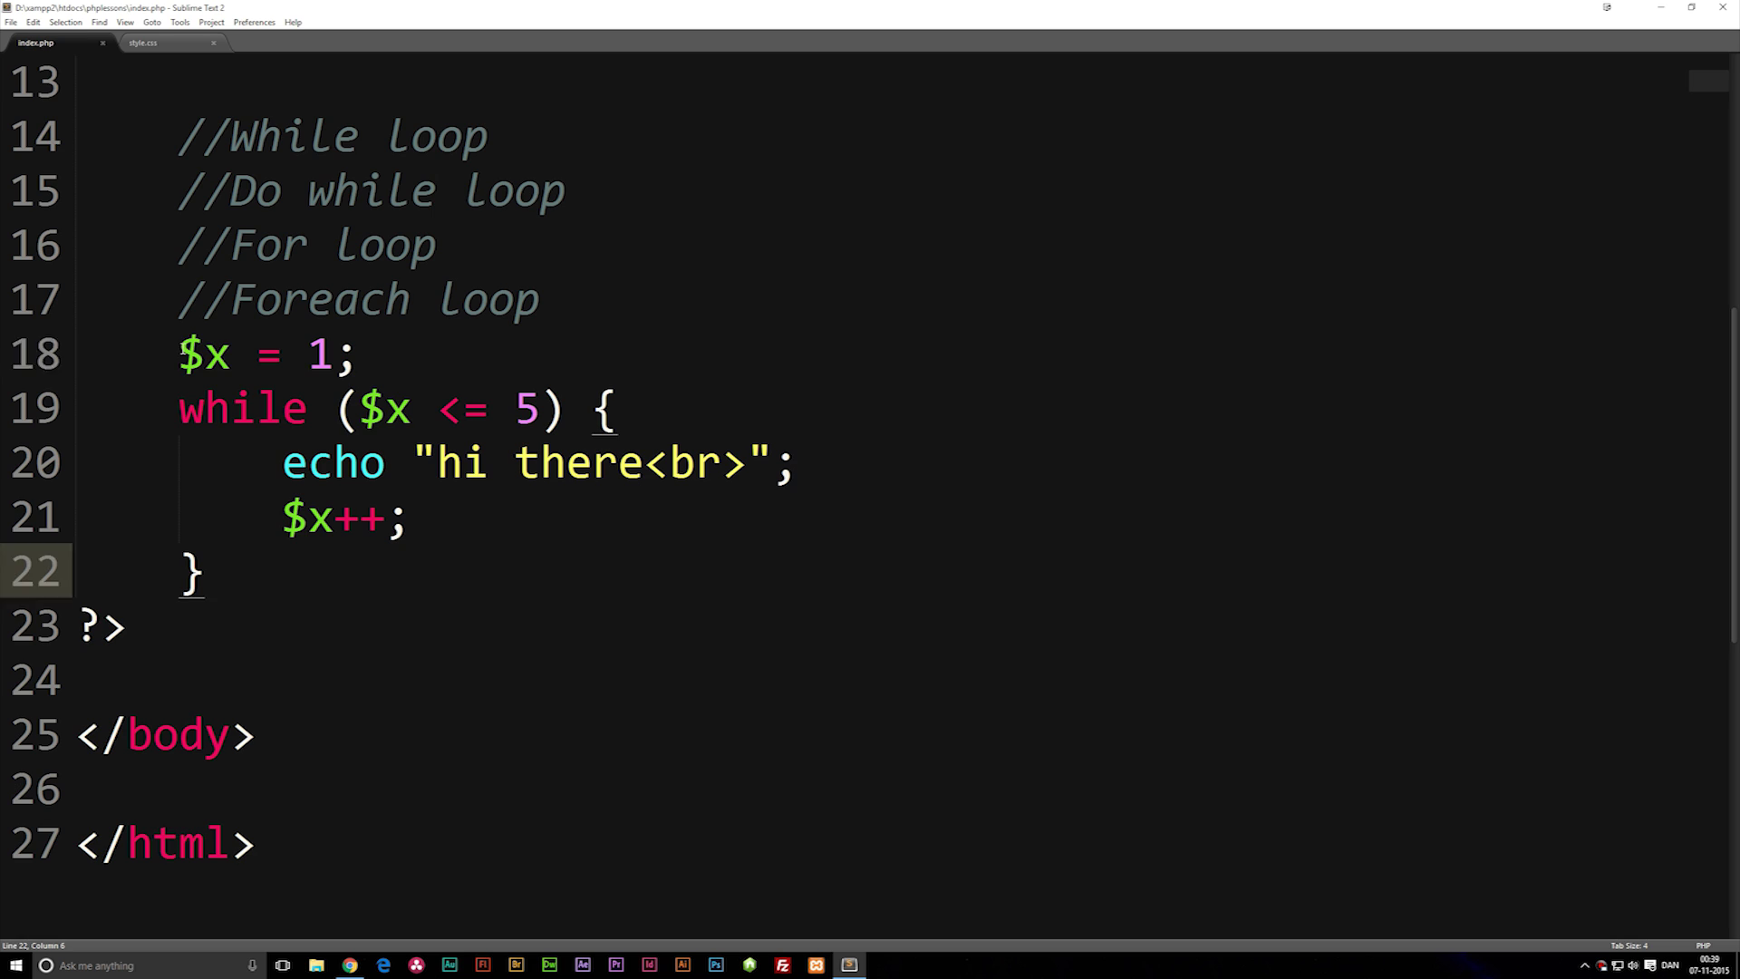
double_click(201, 354)
drag(245, 350, 360, 354)
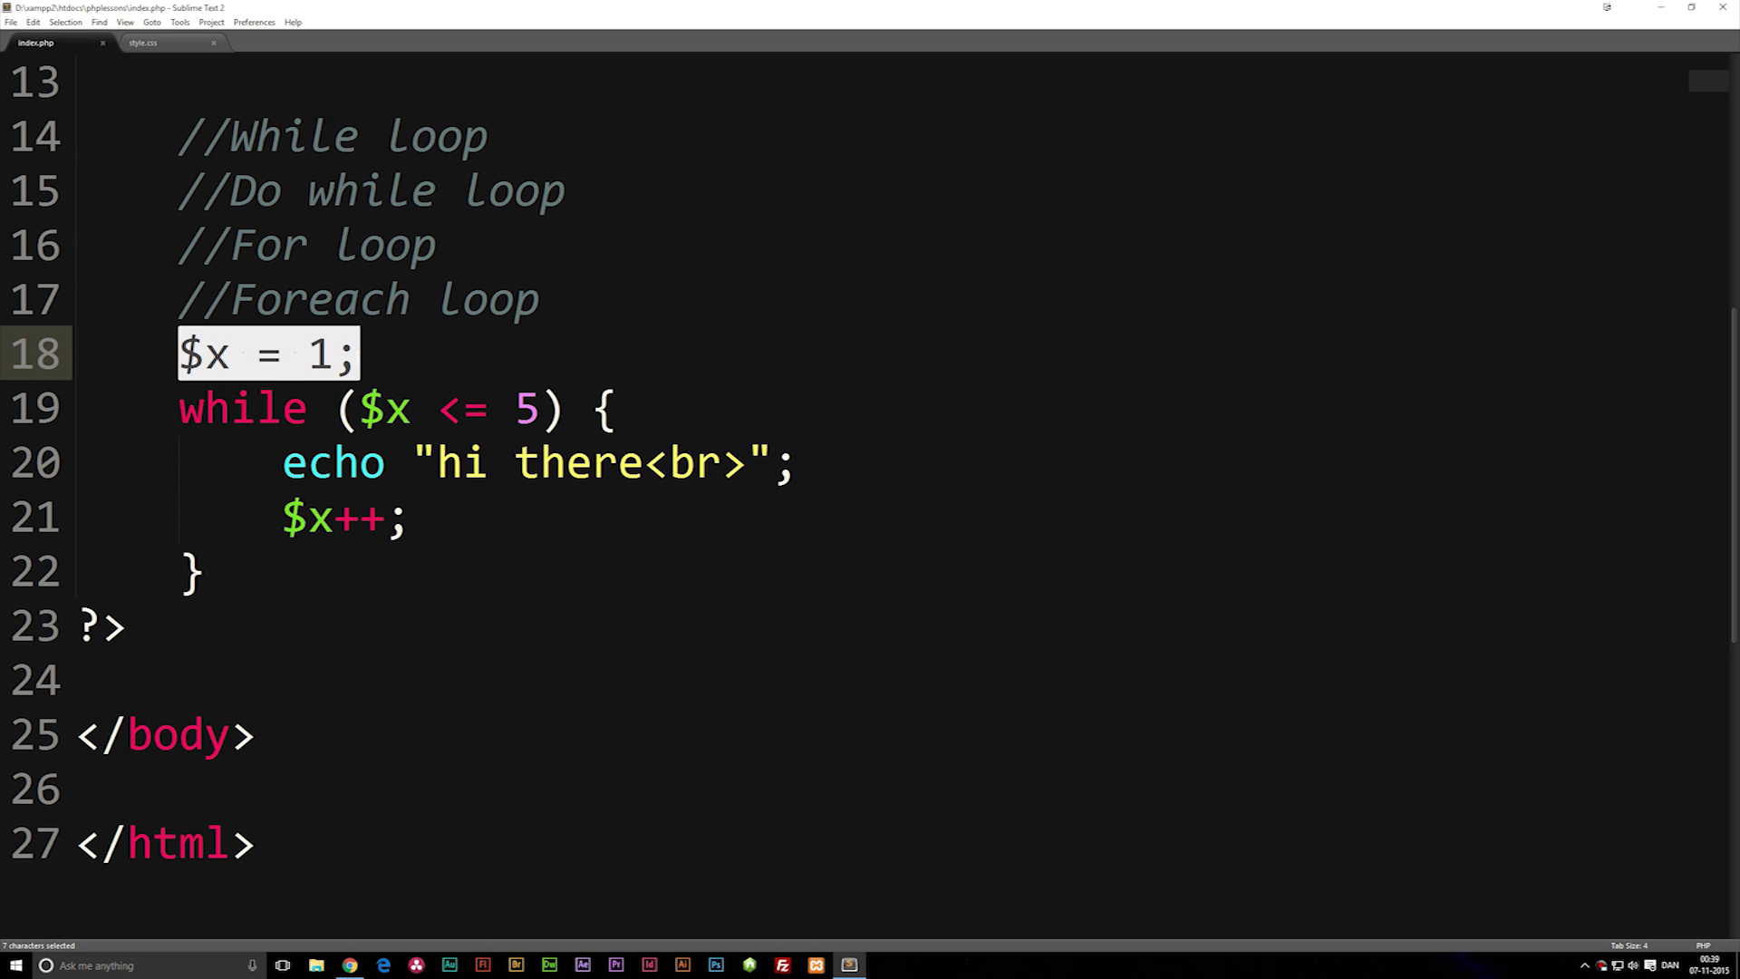
click(180, 412)
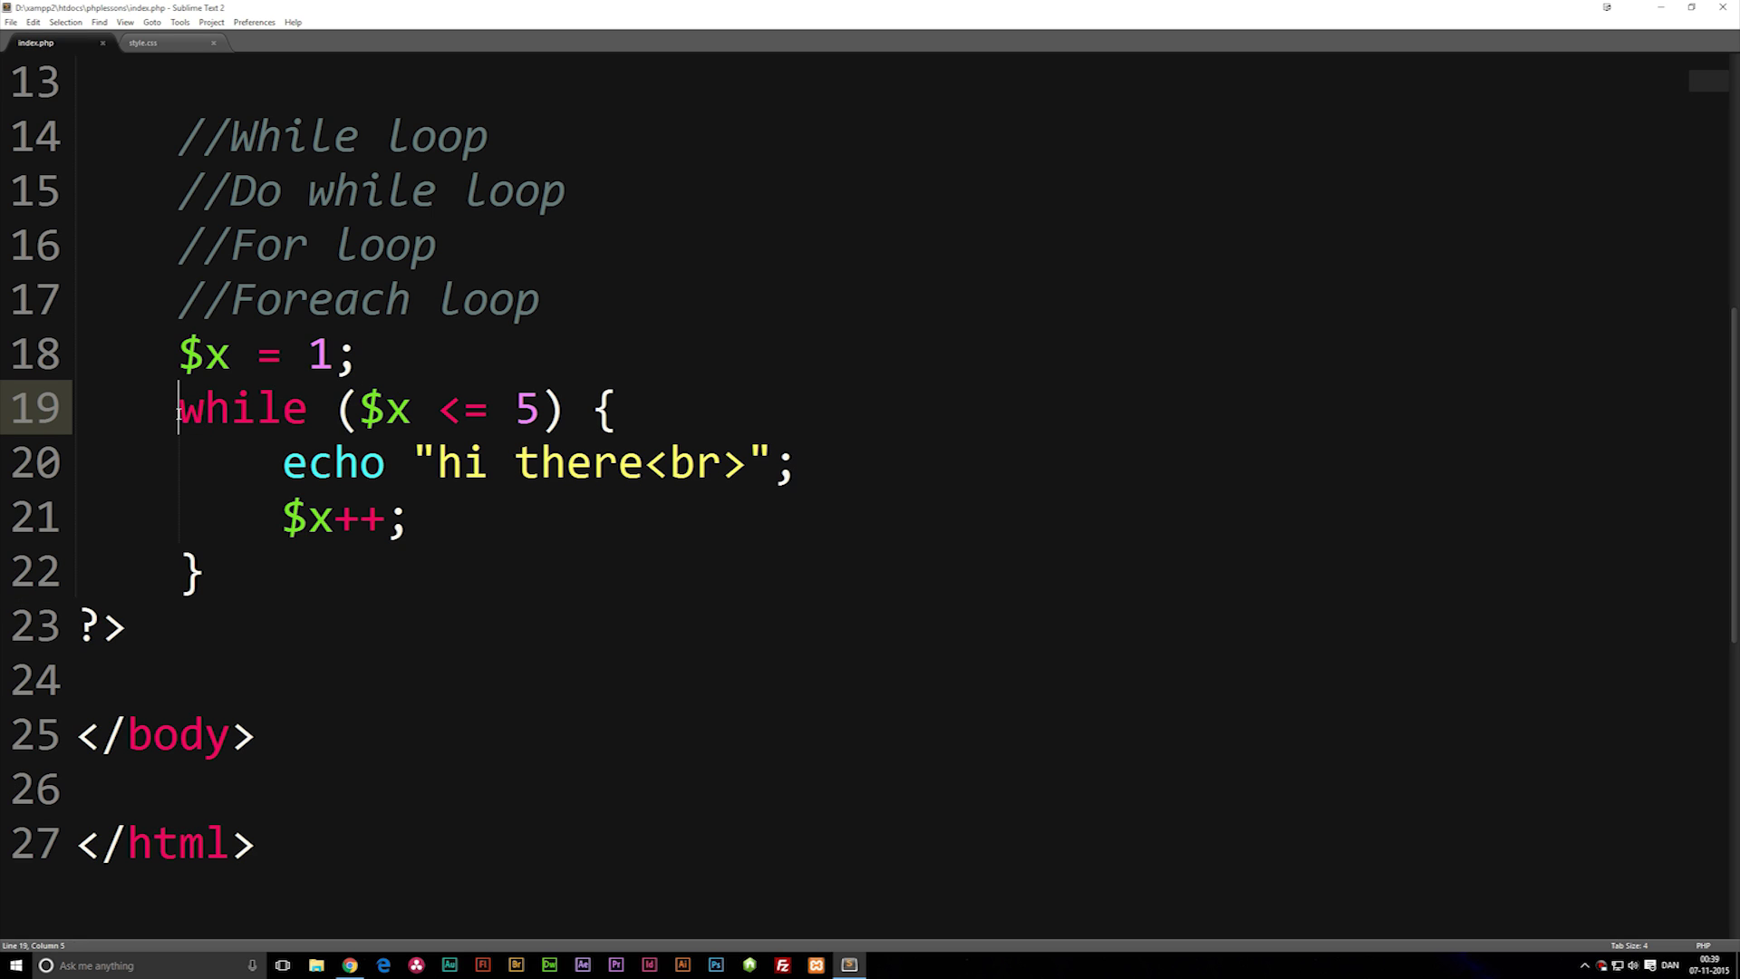
drag(360, 408, 544, 408)
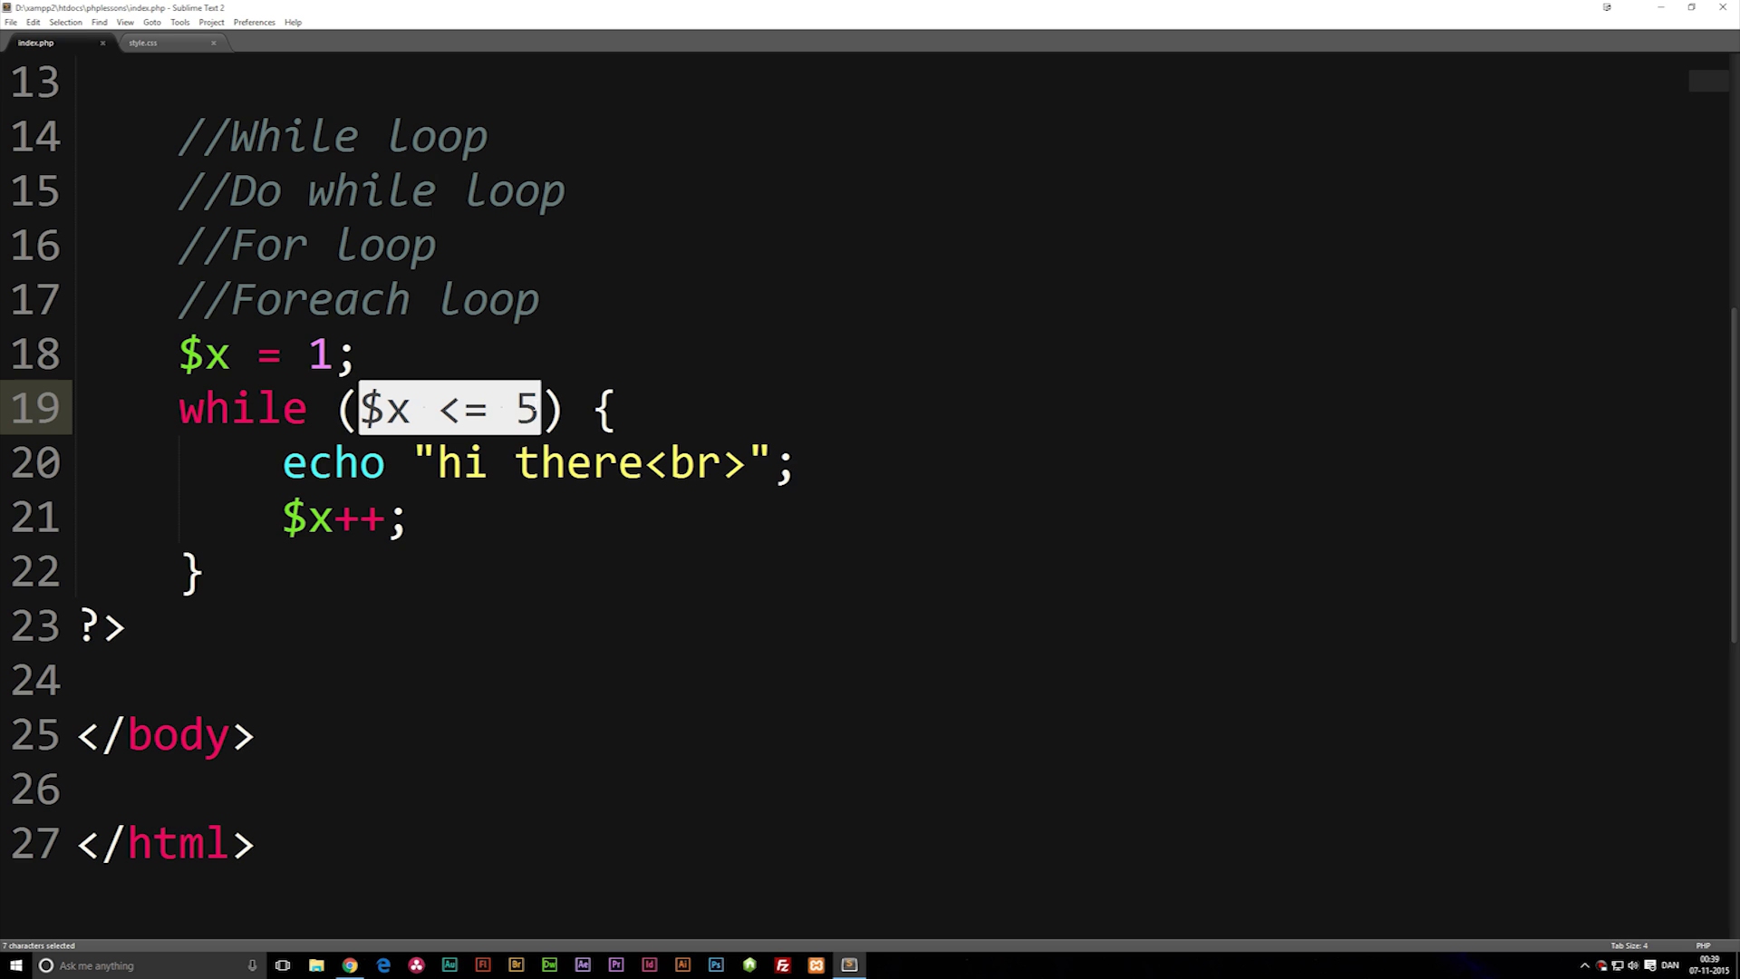
drag(283, 462, 410, 518)
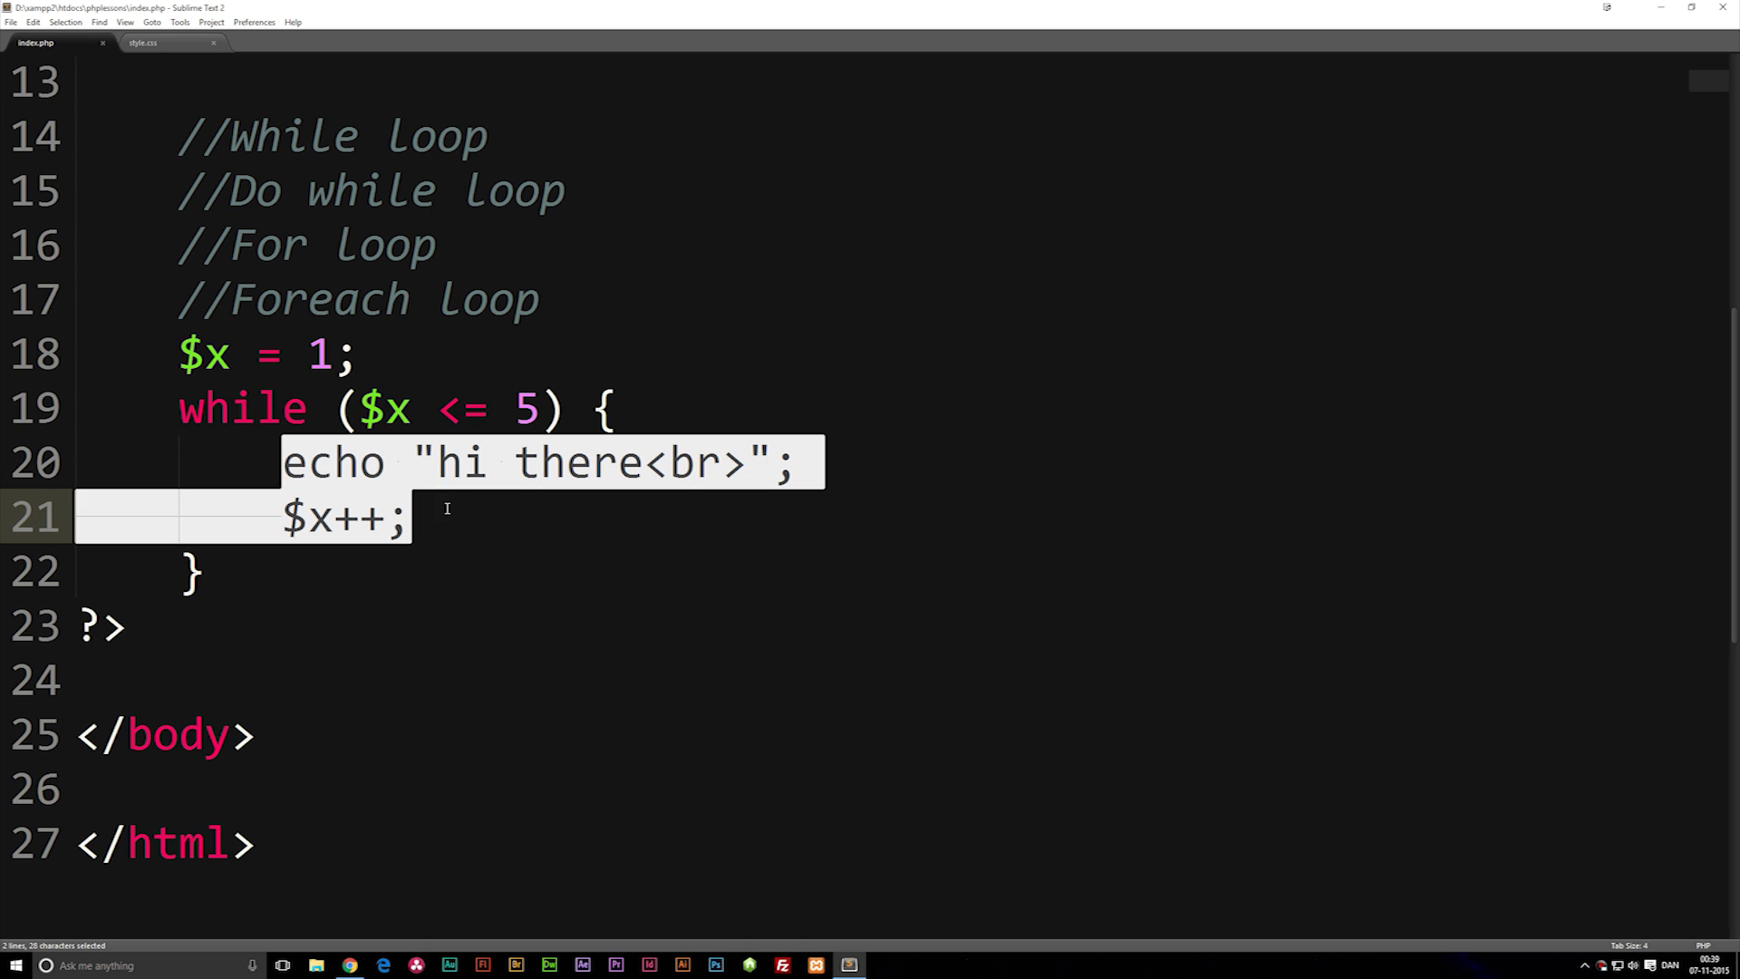
click(449, 514)
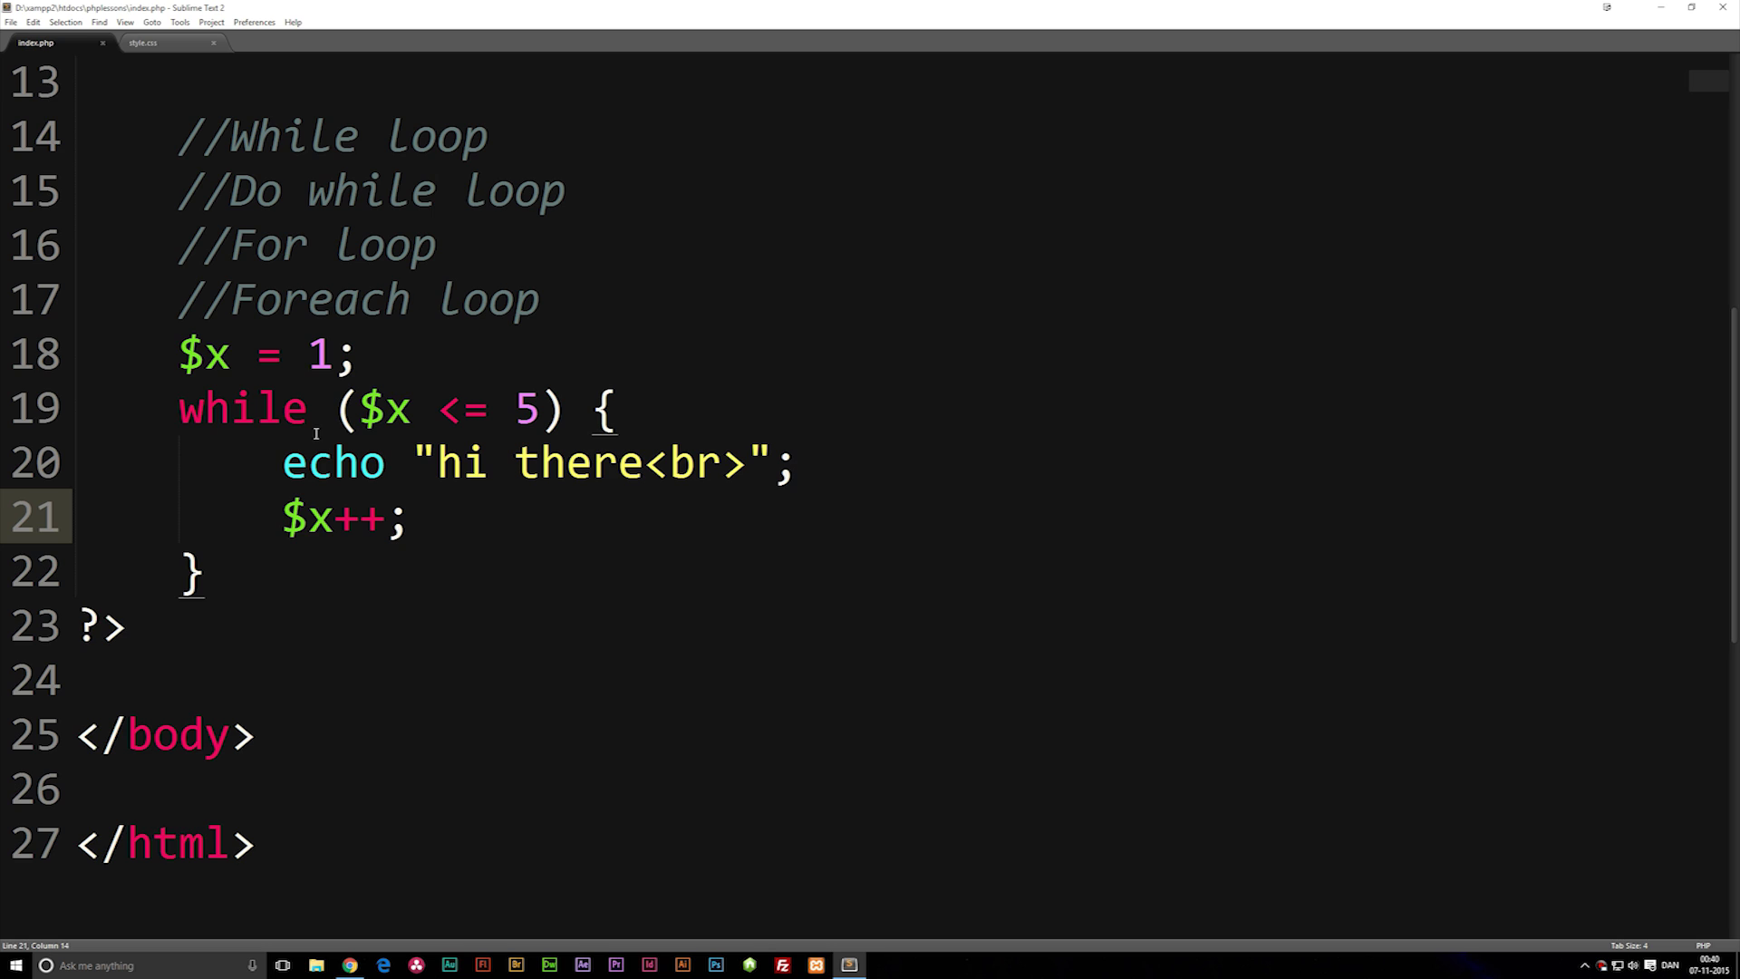
Add a do { } block after $x = 1; and move the echo and $x++ lines into it
click(386, 360)
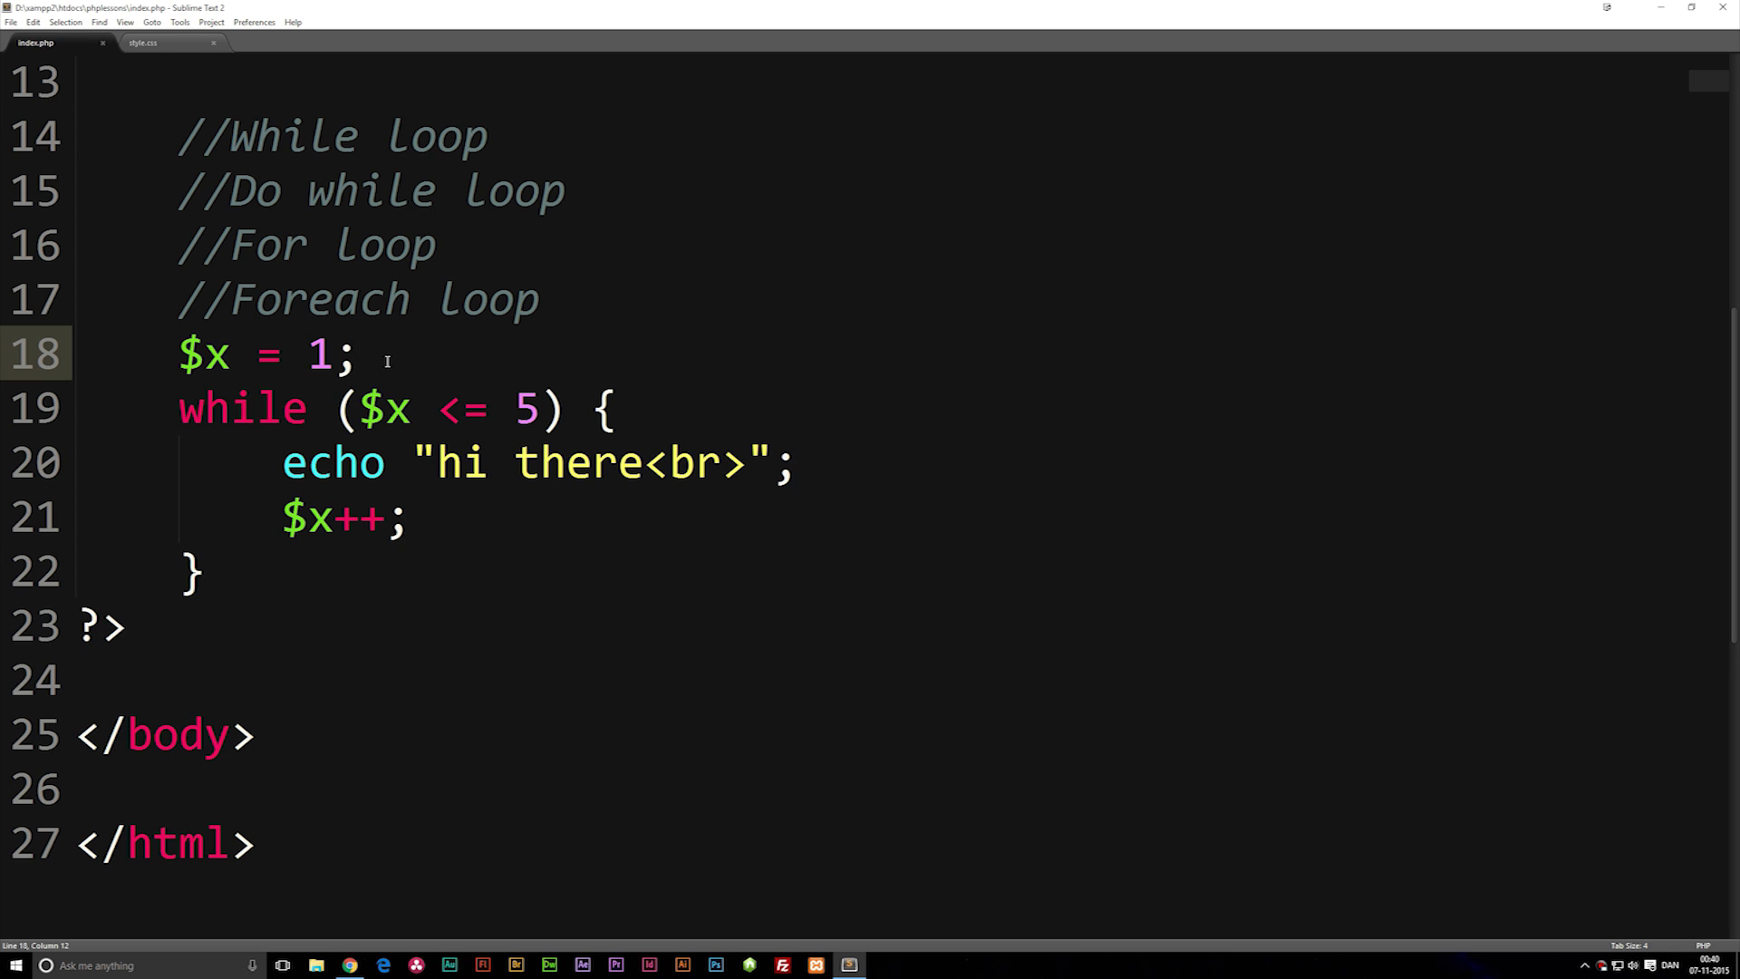
key(Return)
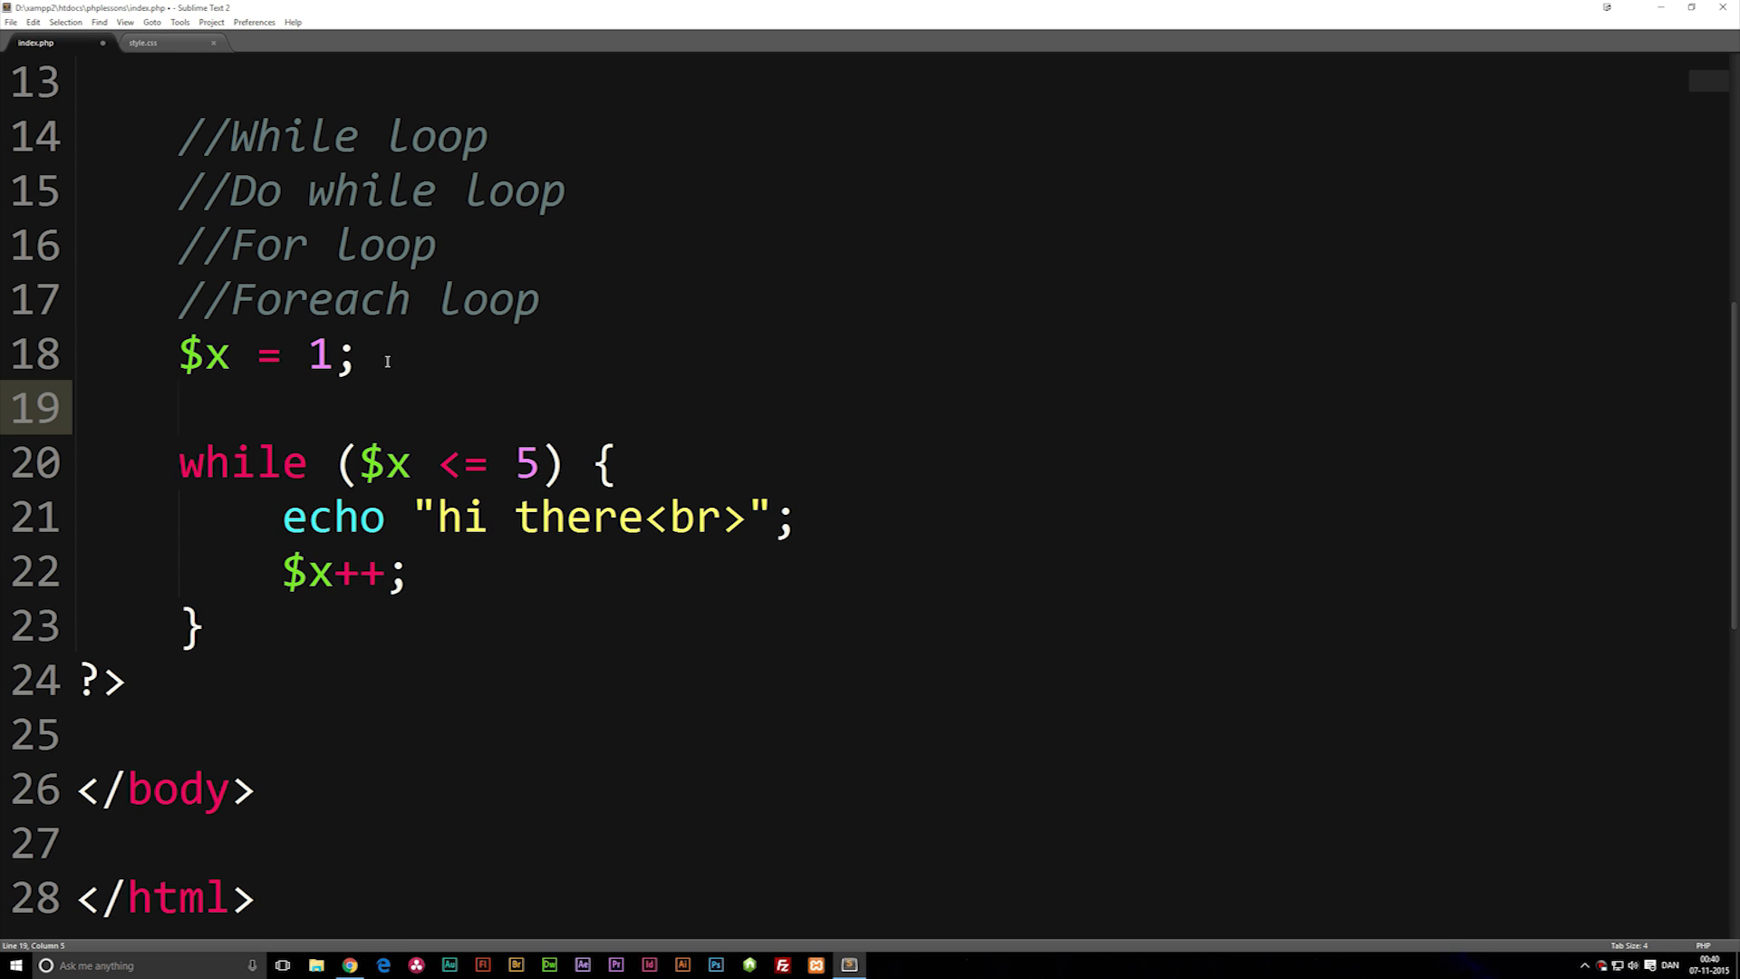
text(do )
text({)
key(Return)
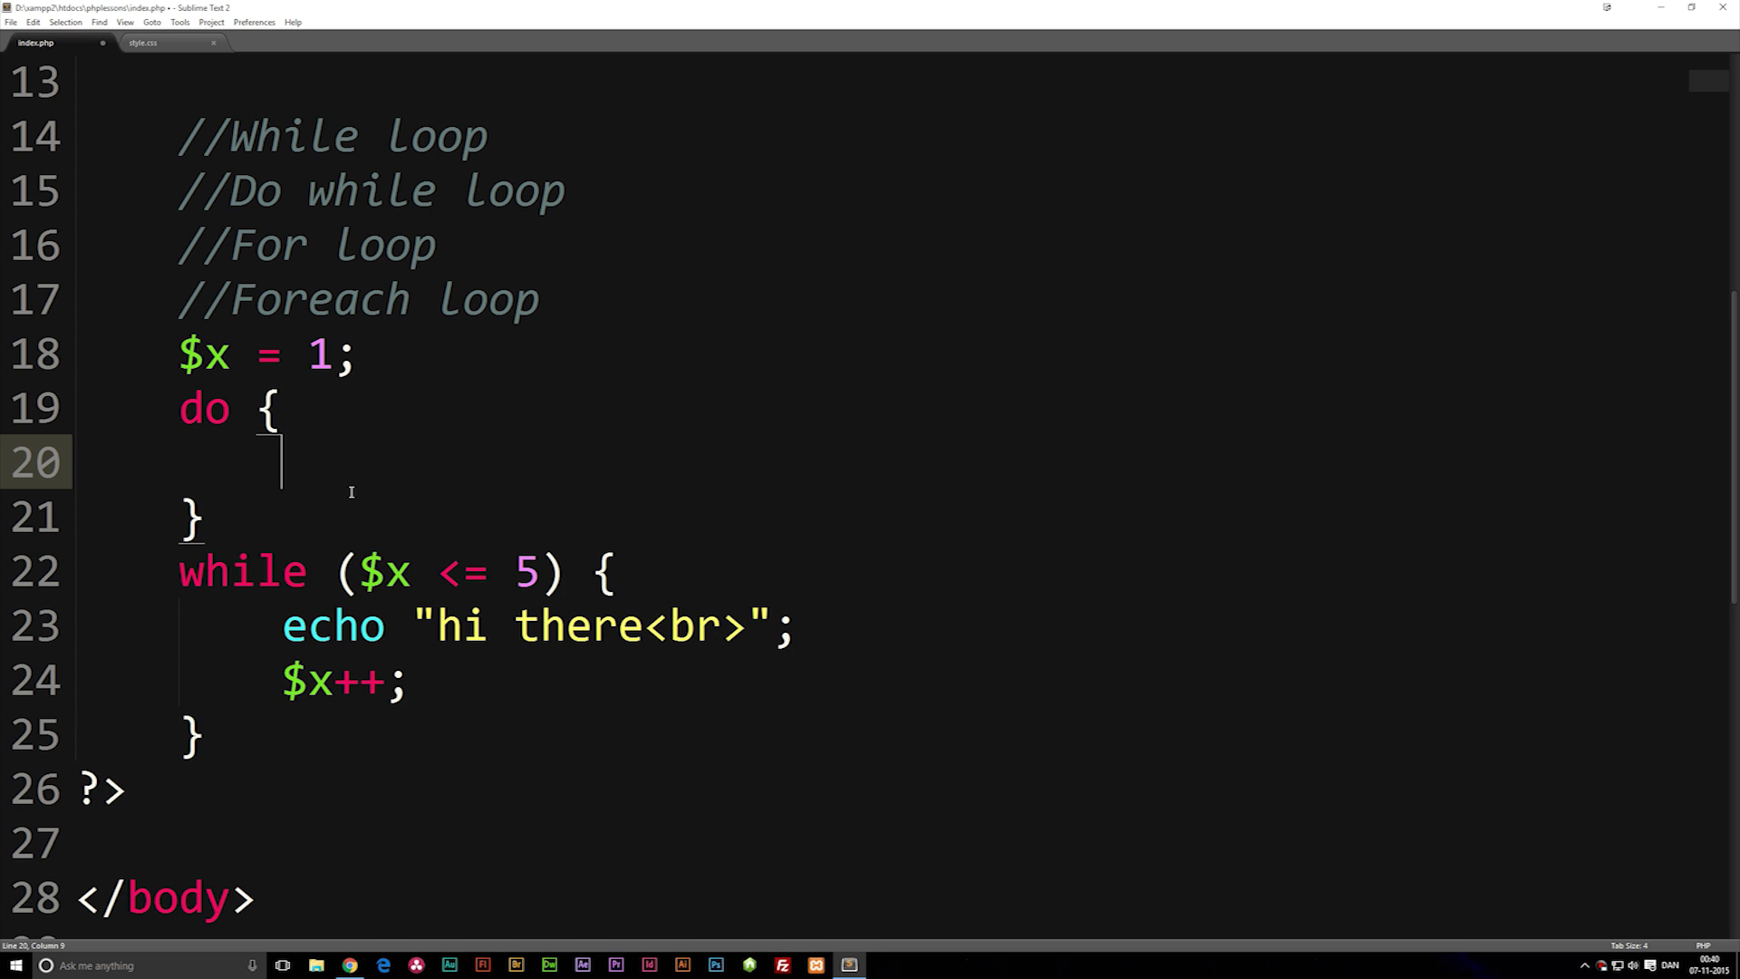
drag(282, 626, 436, 677)
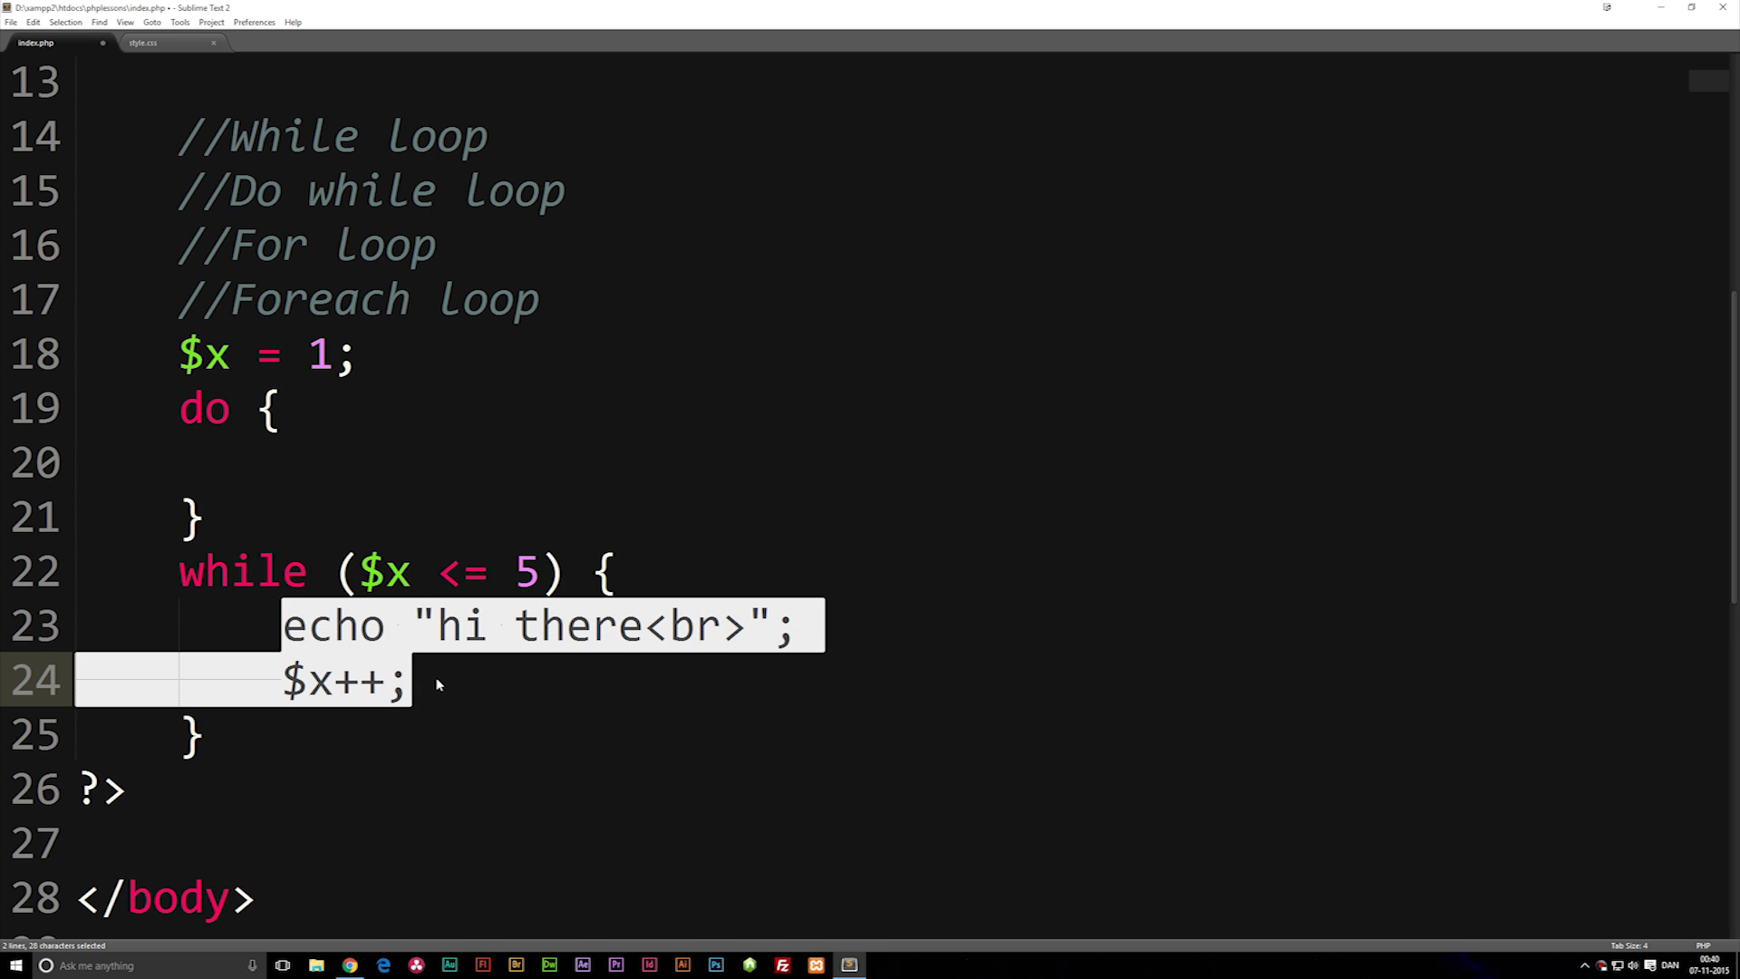
key(ctrl+c)
key(BackSpace)
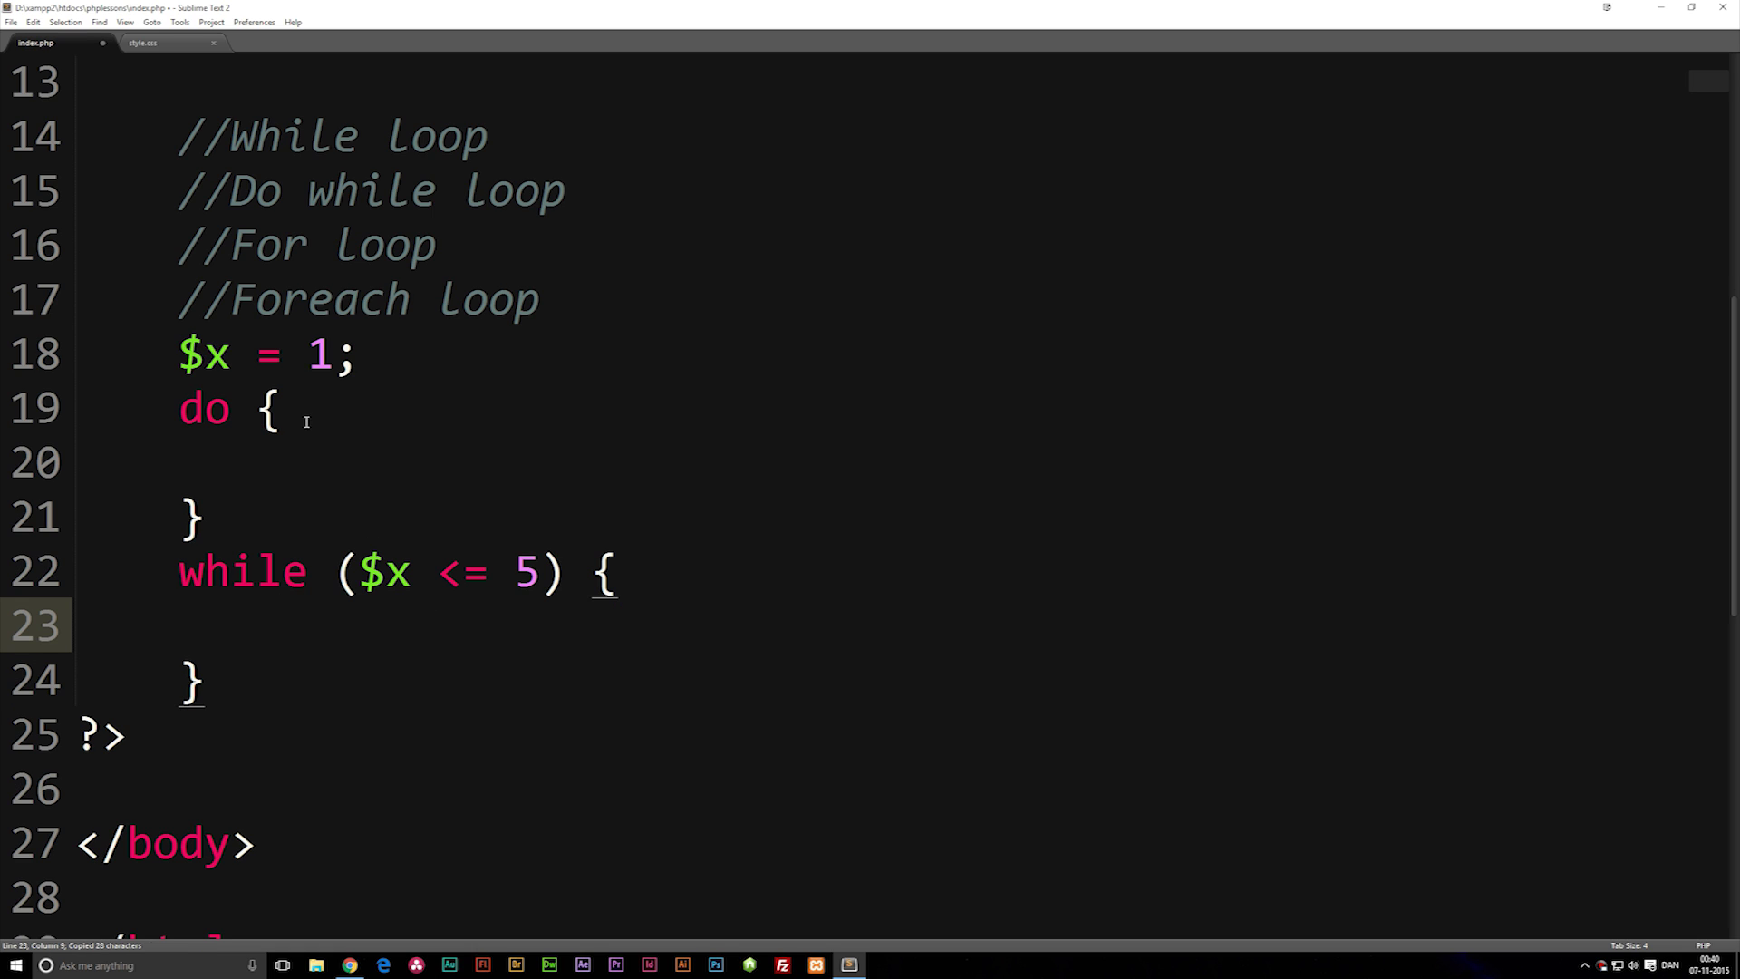
click(305, 449)
key(Tab)
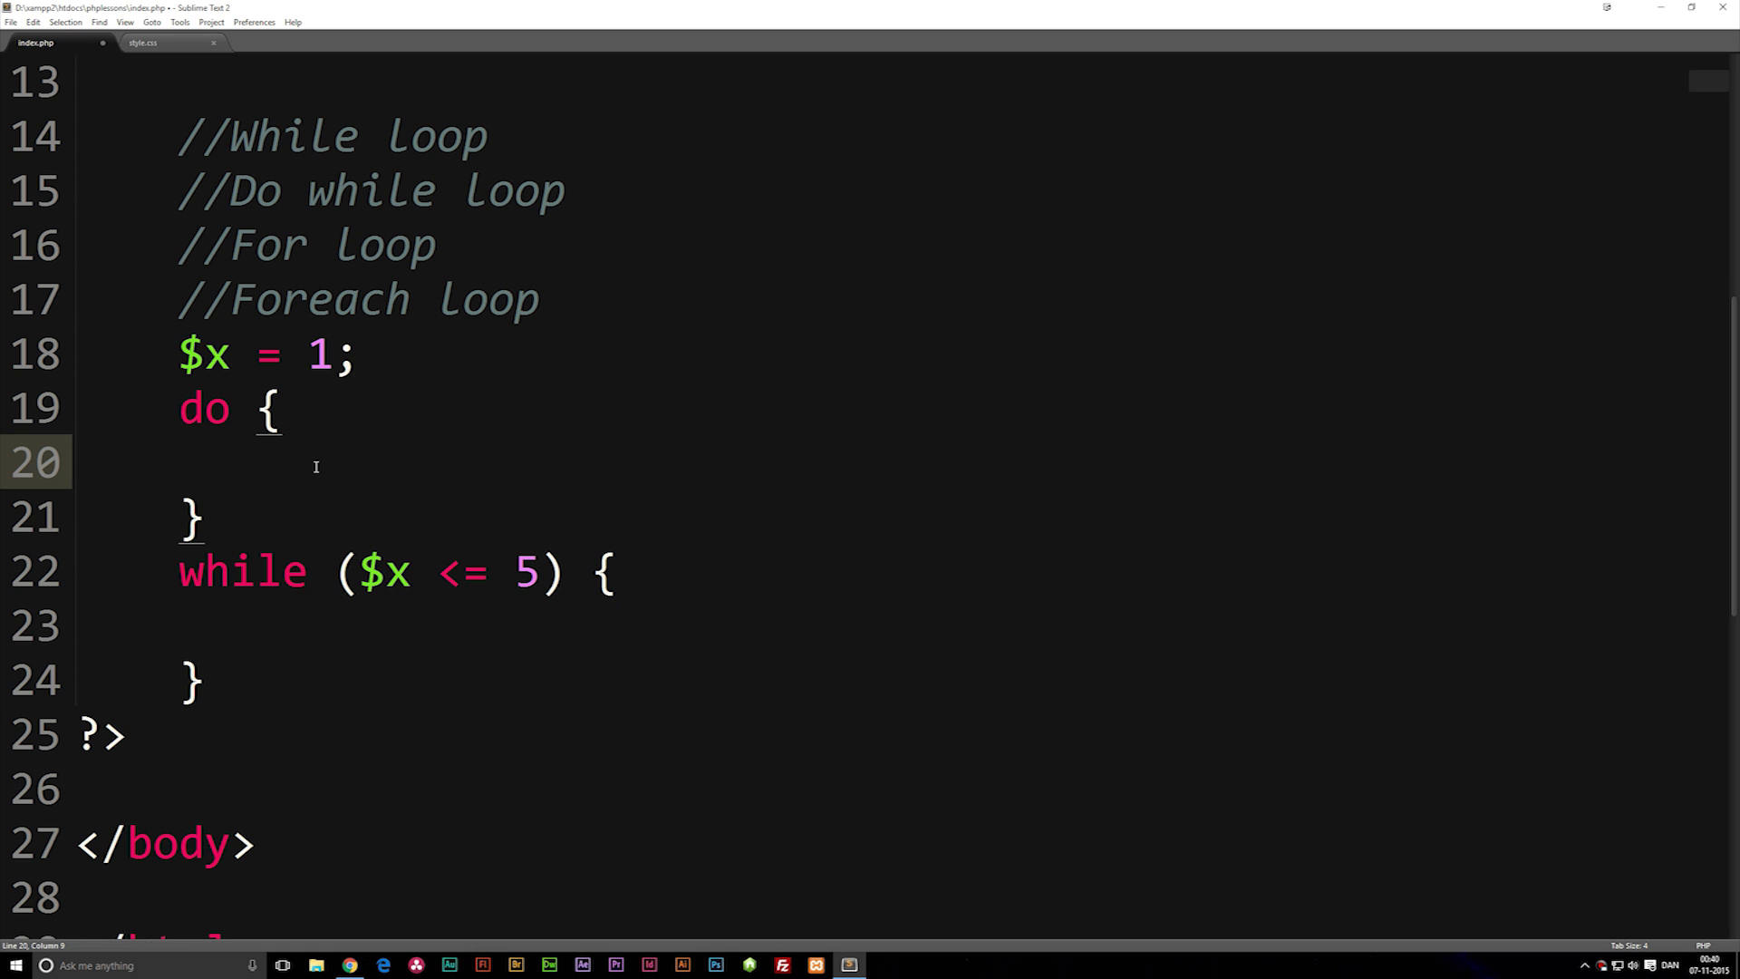
key(ctrl+v)
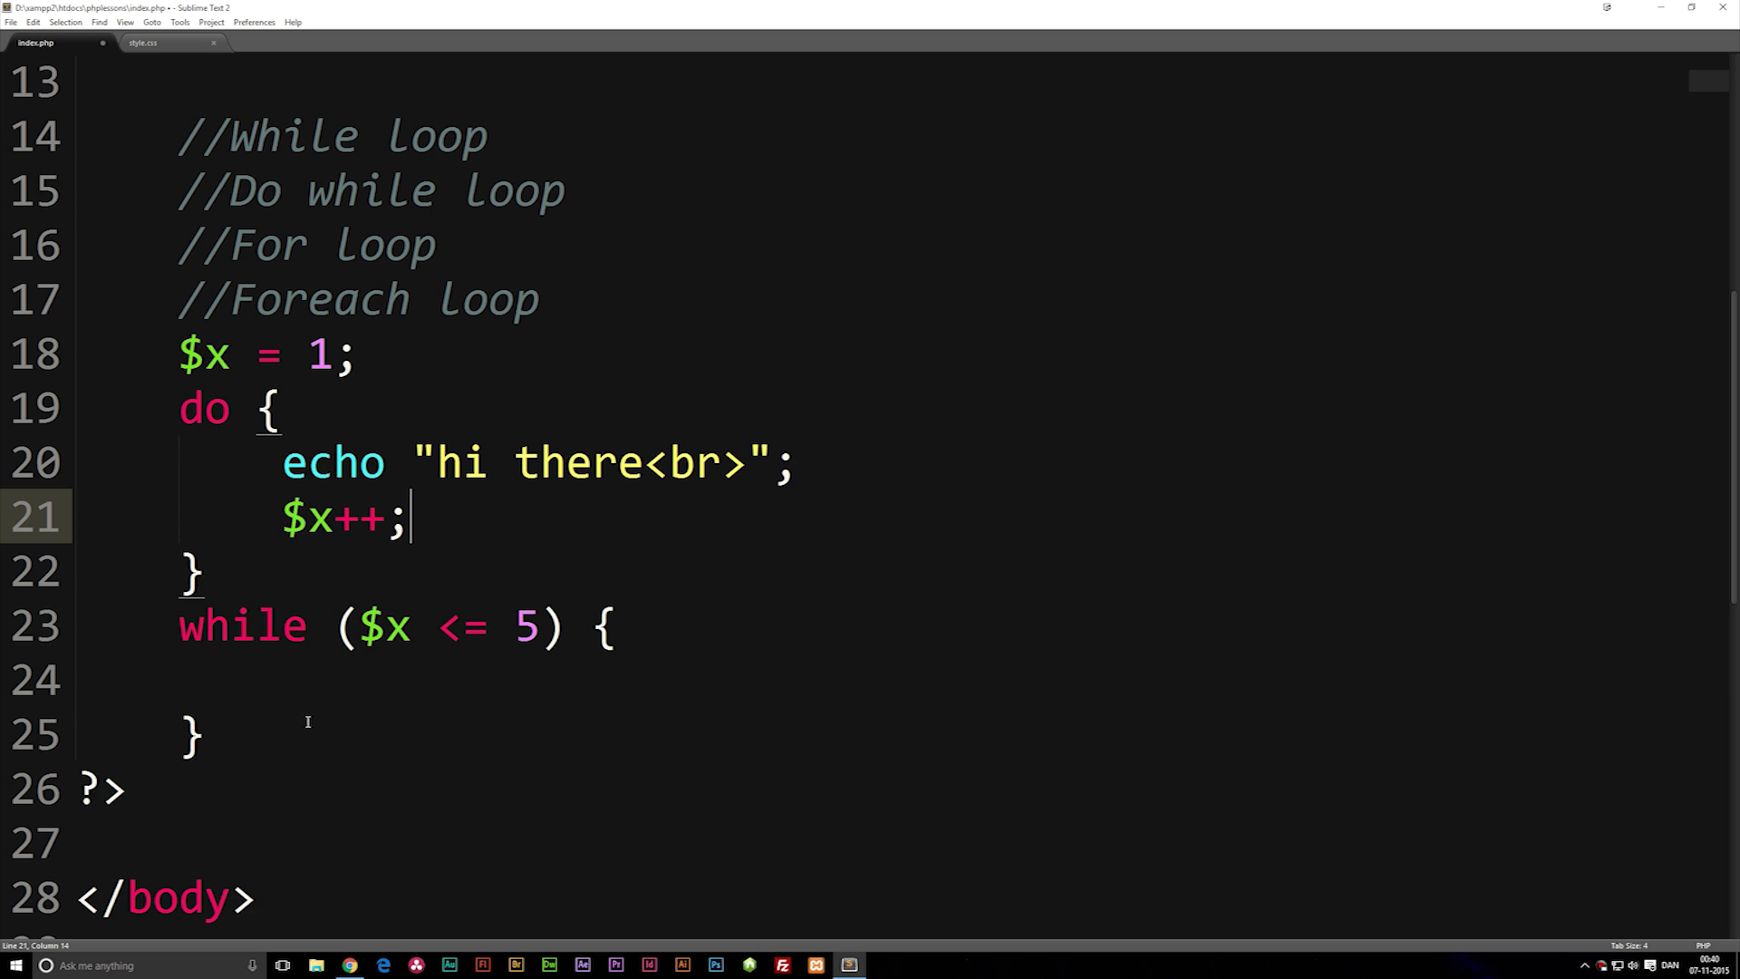
Delete the empty braces after the while condition, leaving while ($x <= 5);
click(300, 735)
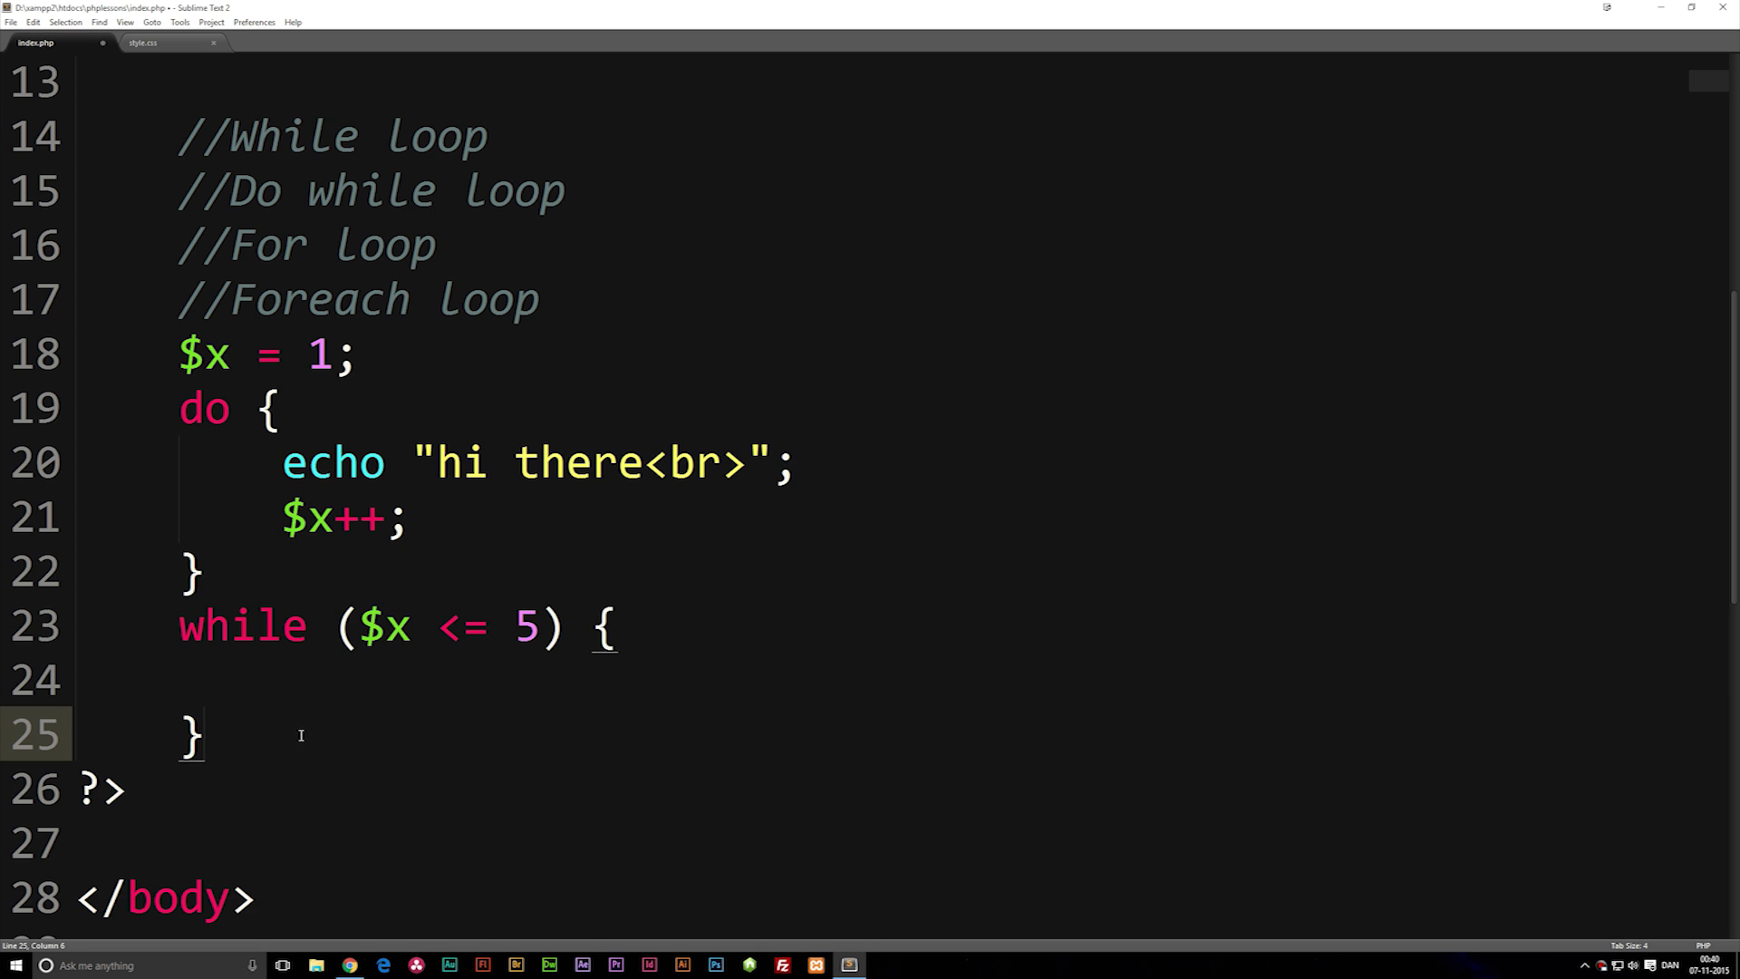
key(shift+Up)
key(shift+Up)
key(shift+Left)
key(shift+Left)
key(BackSpace)
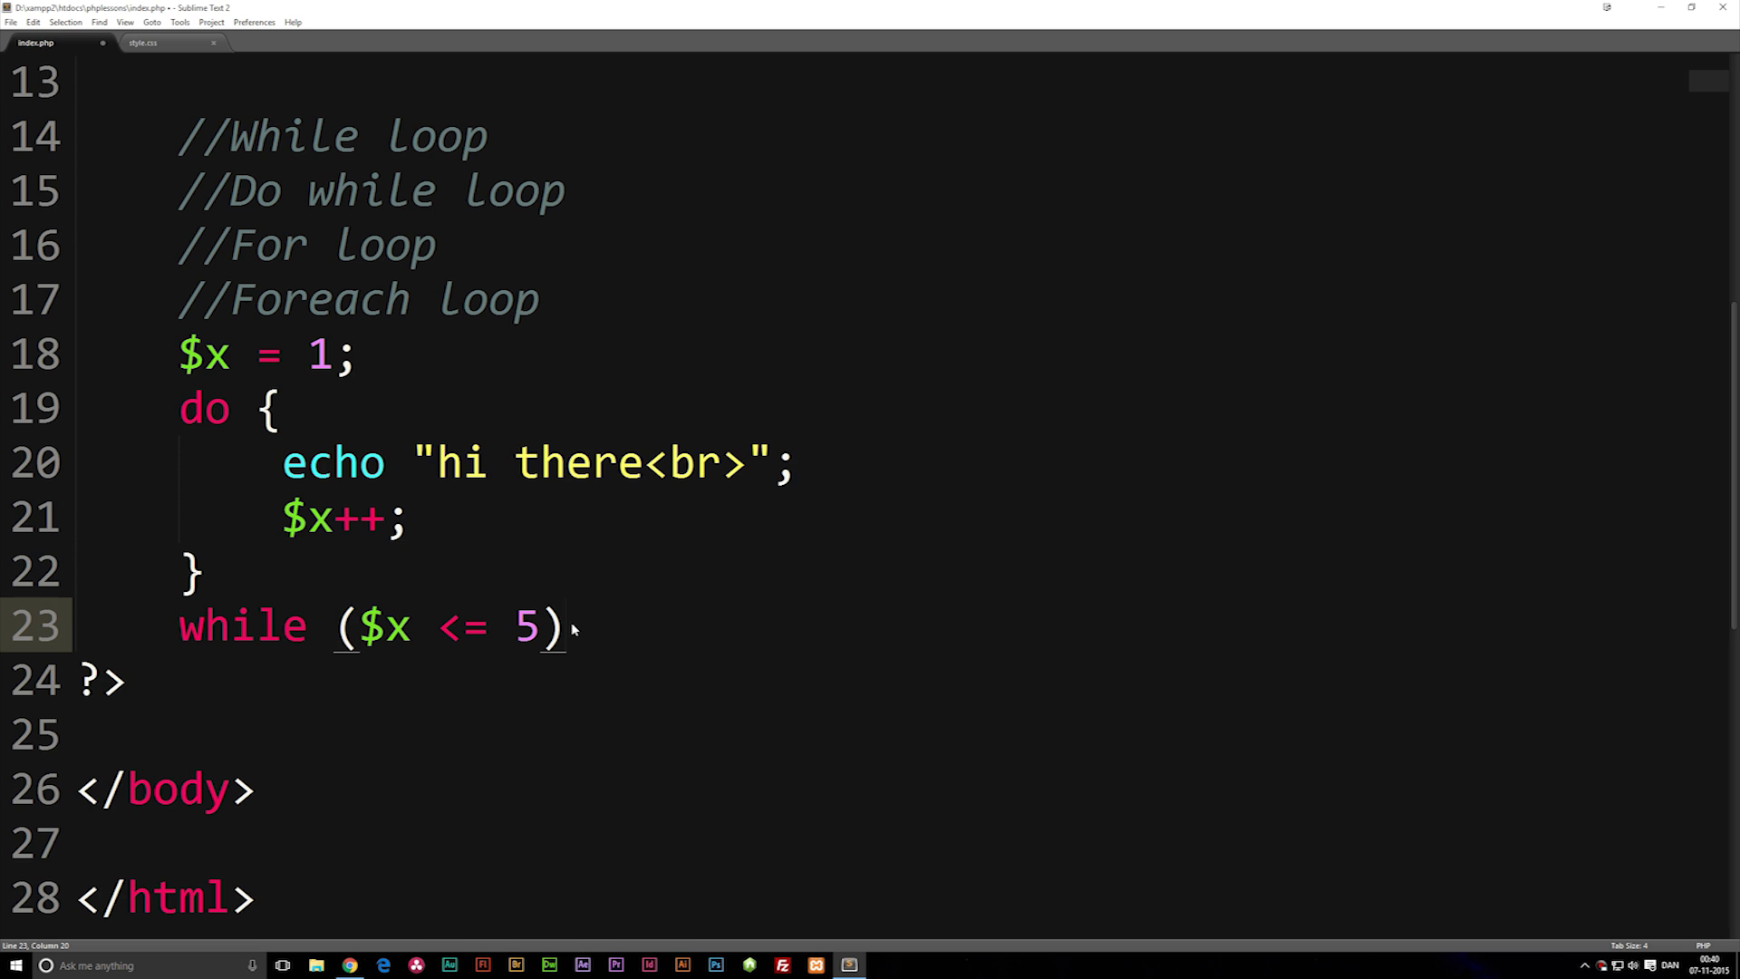
text(;)
key(ctrl+s)
drag(359, 629, 542, 639)
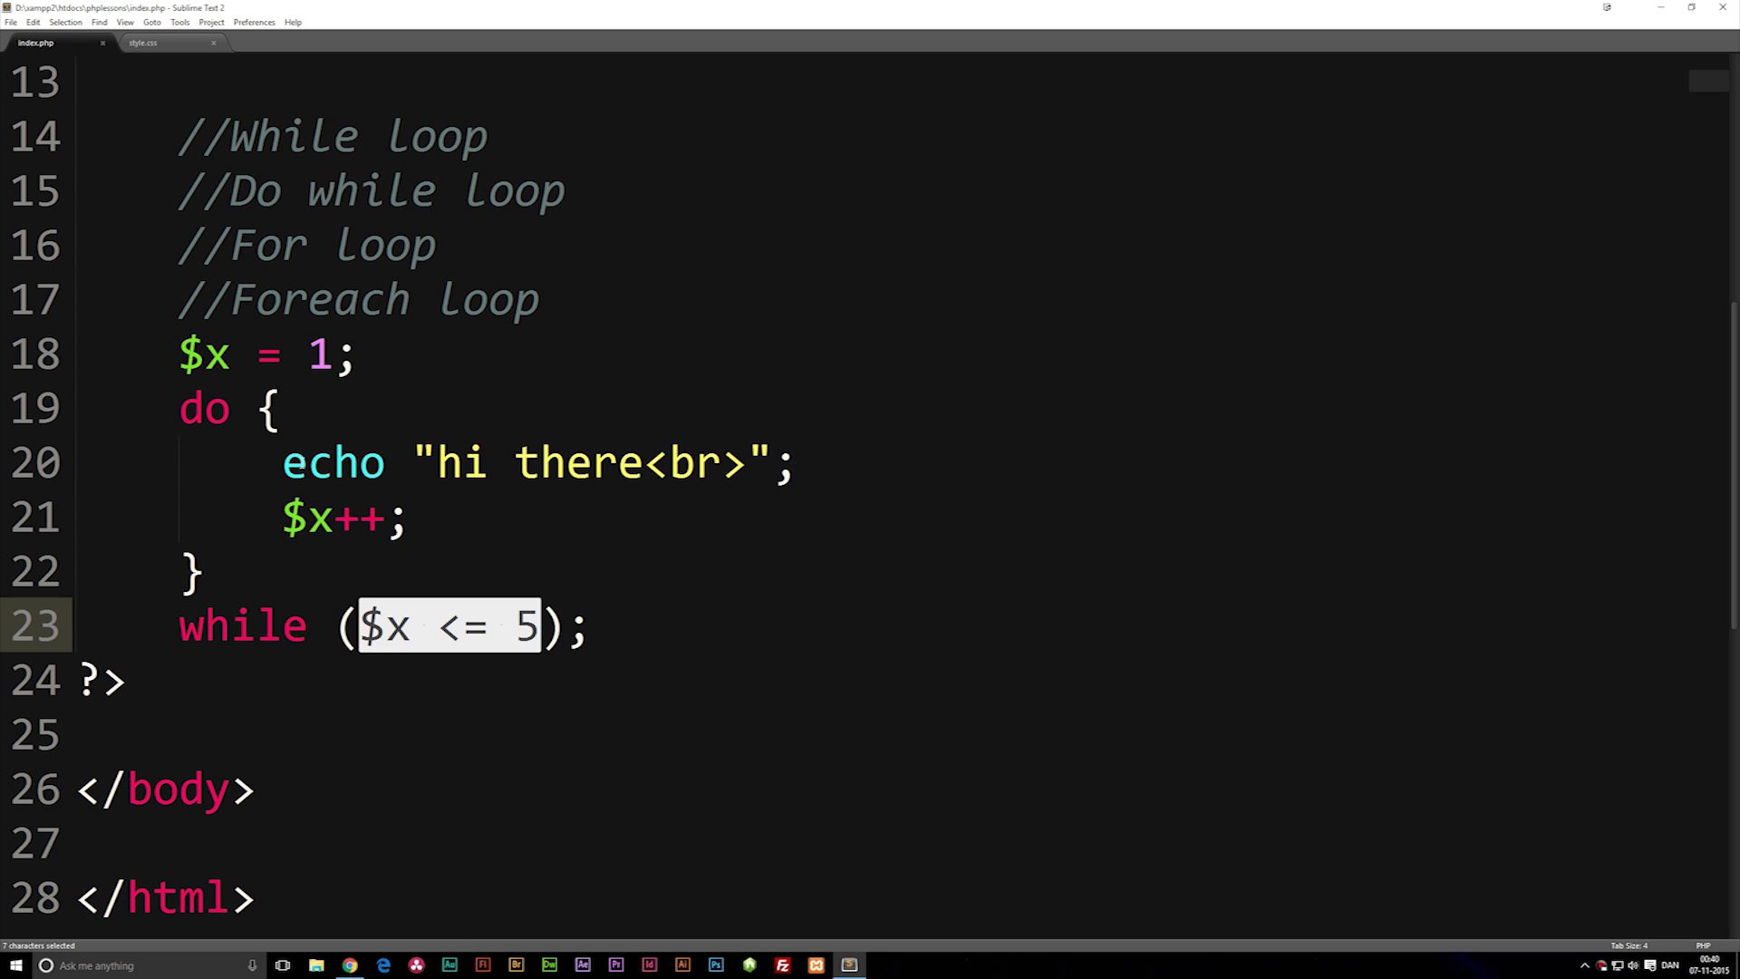
drag(282, 462, 454, 530)
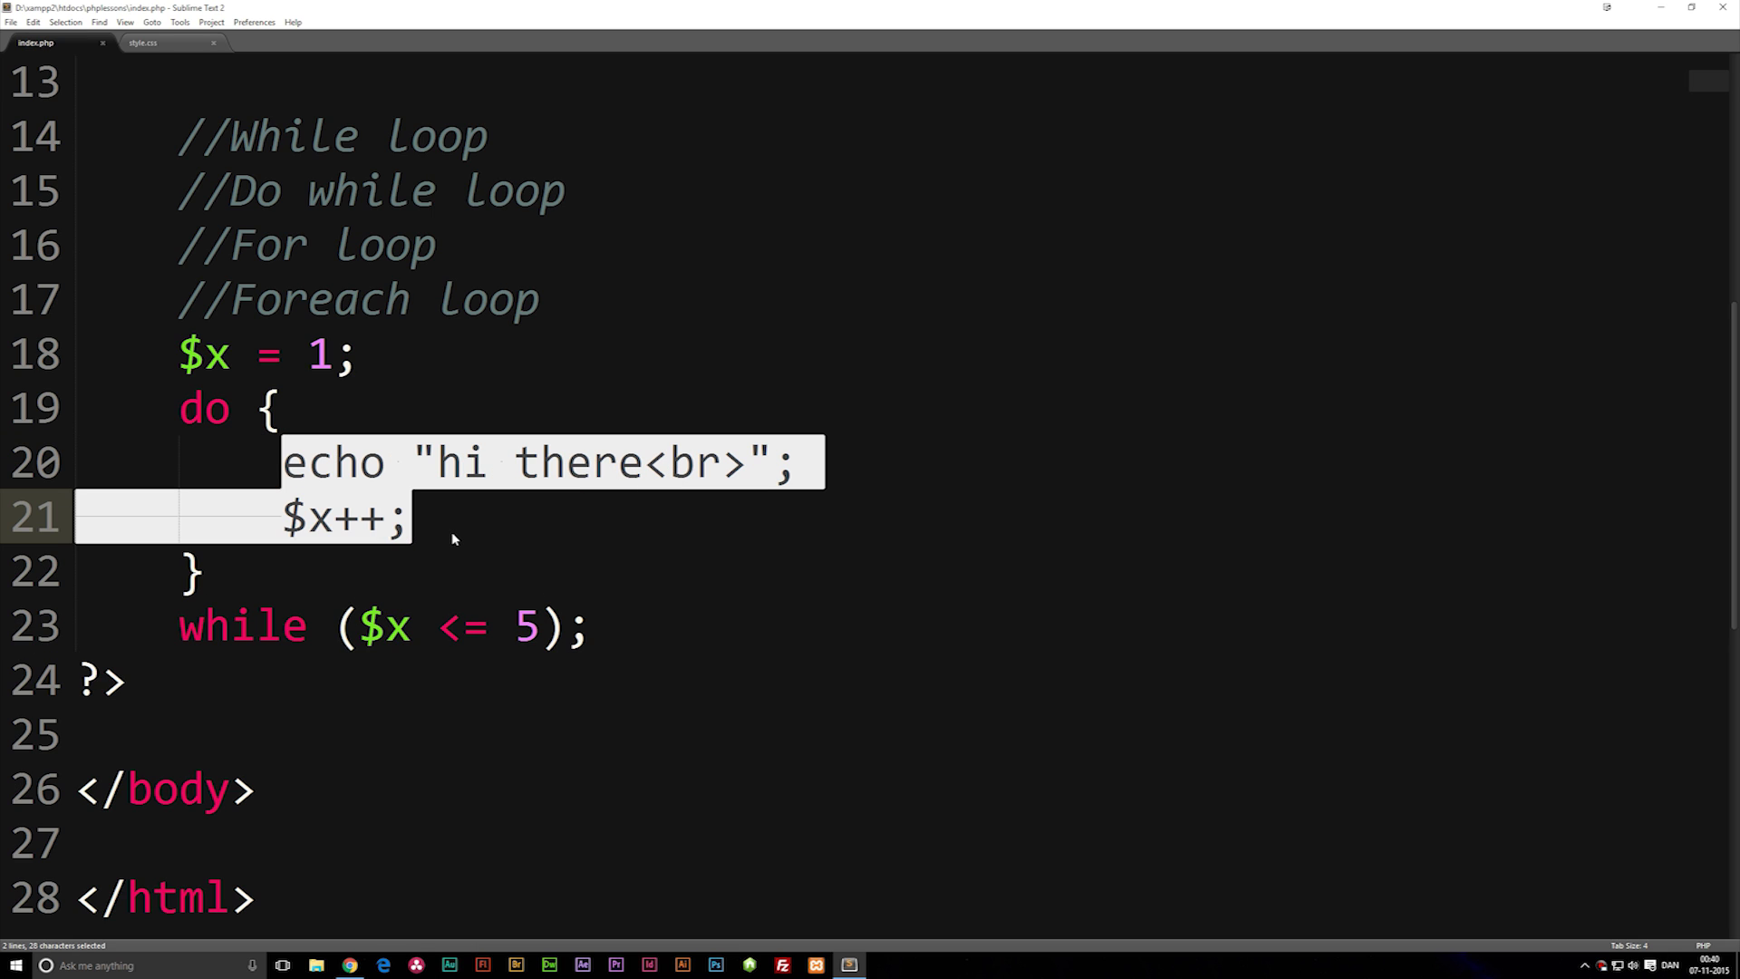
drag(360, 629, 543, 640)
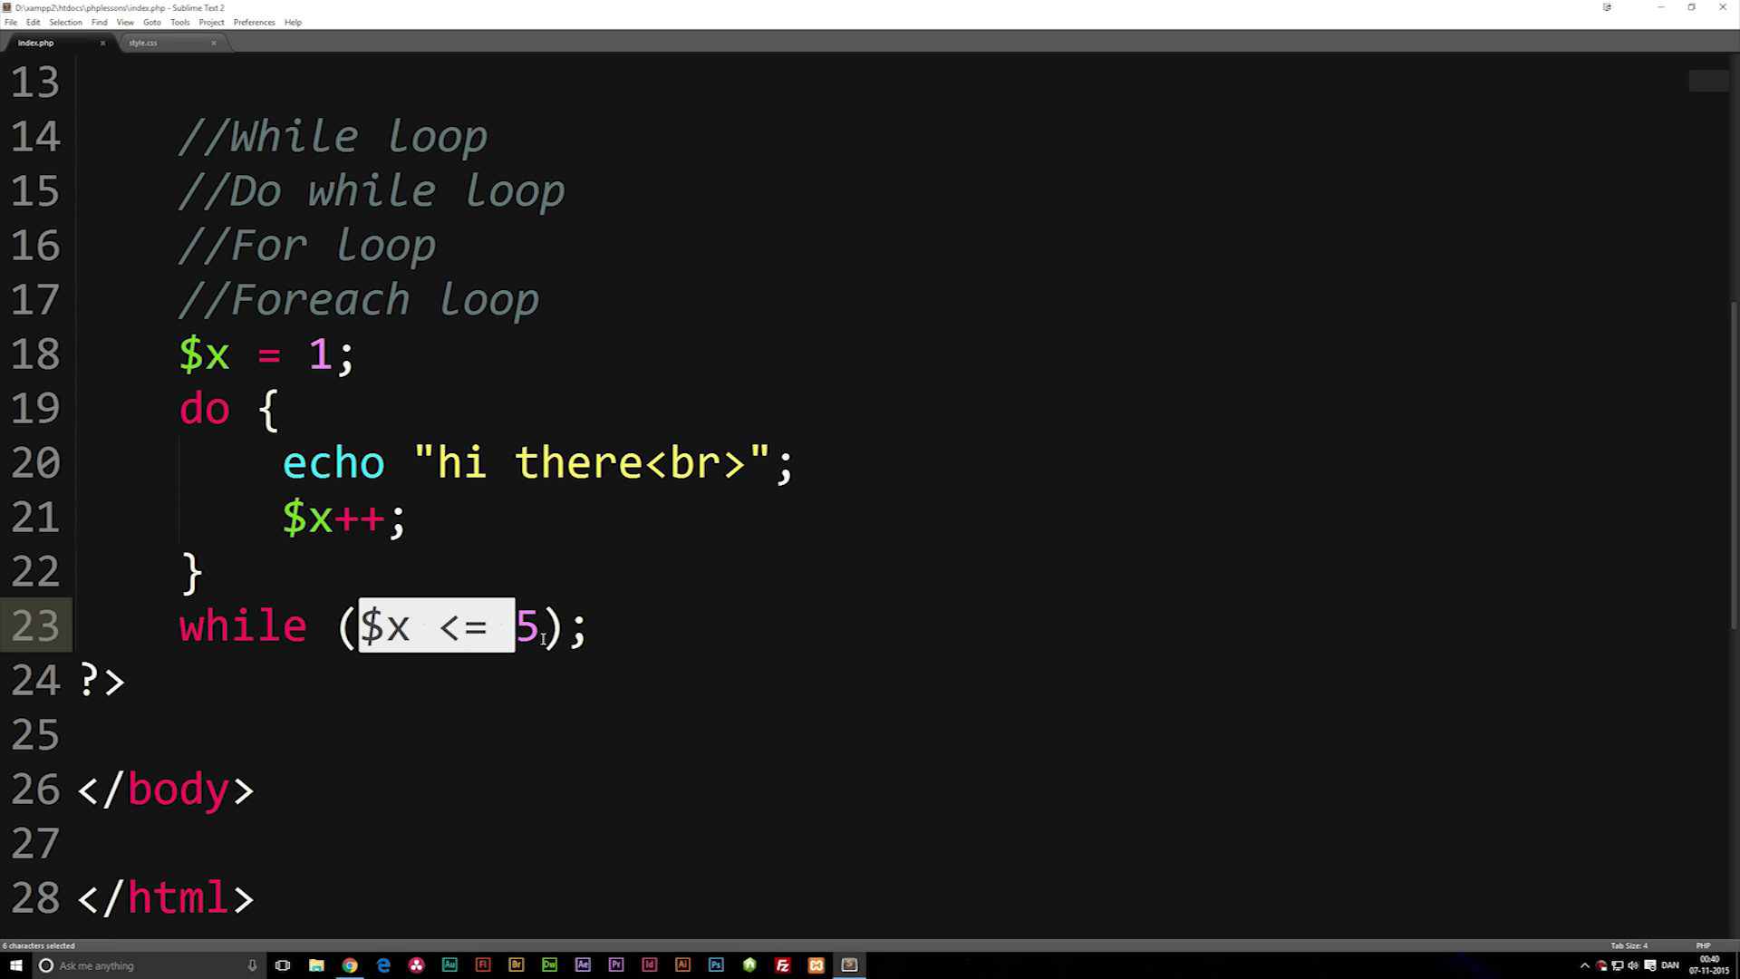
drag(281, 462, 431, 526)
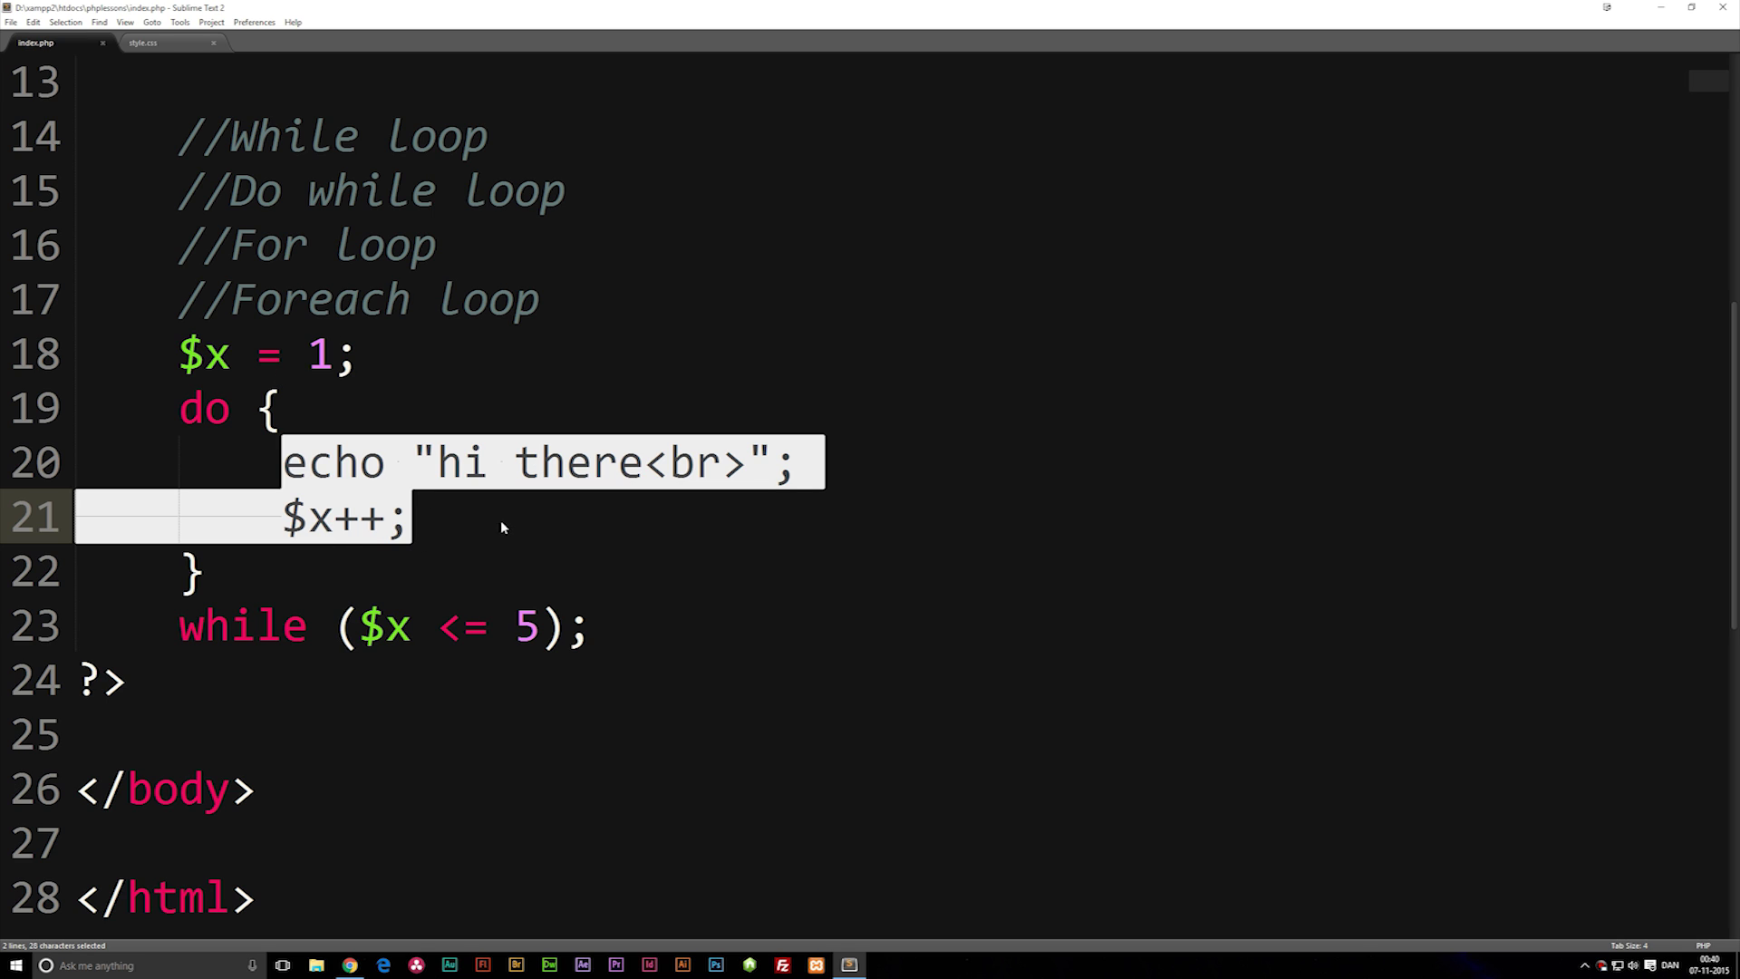
drag(359, 629, 543, 628)
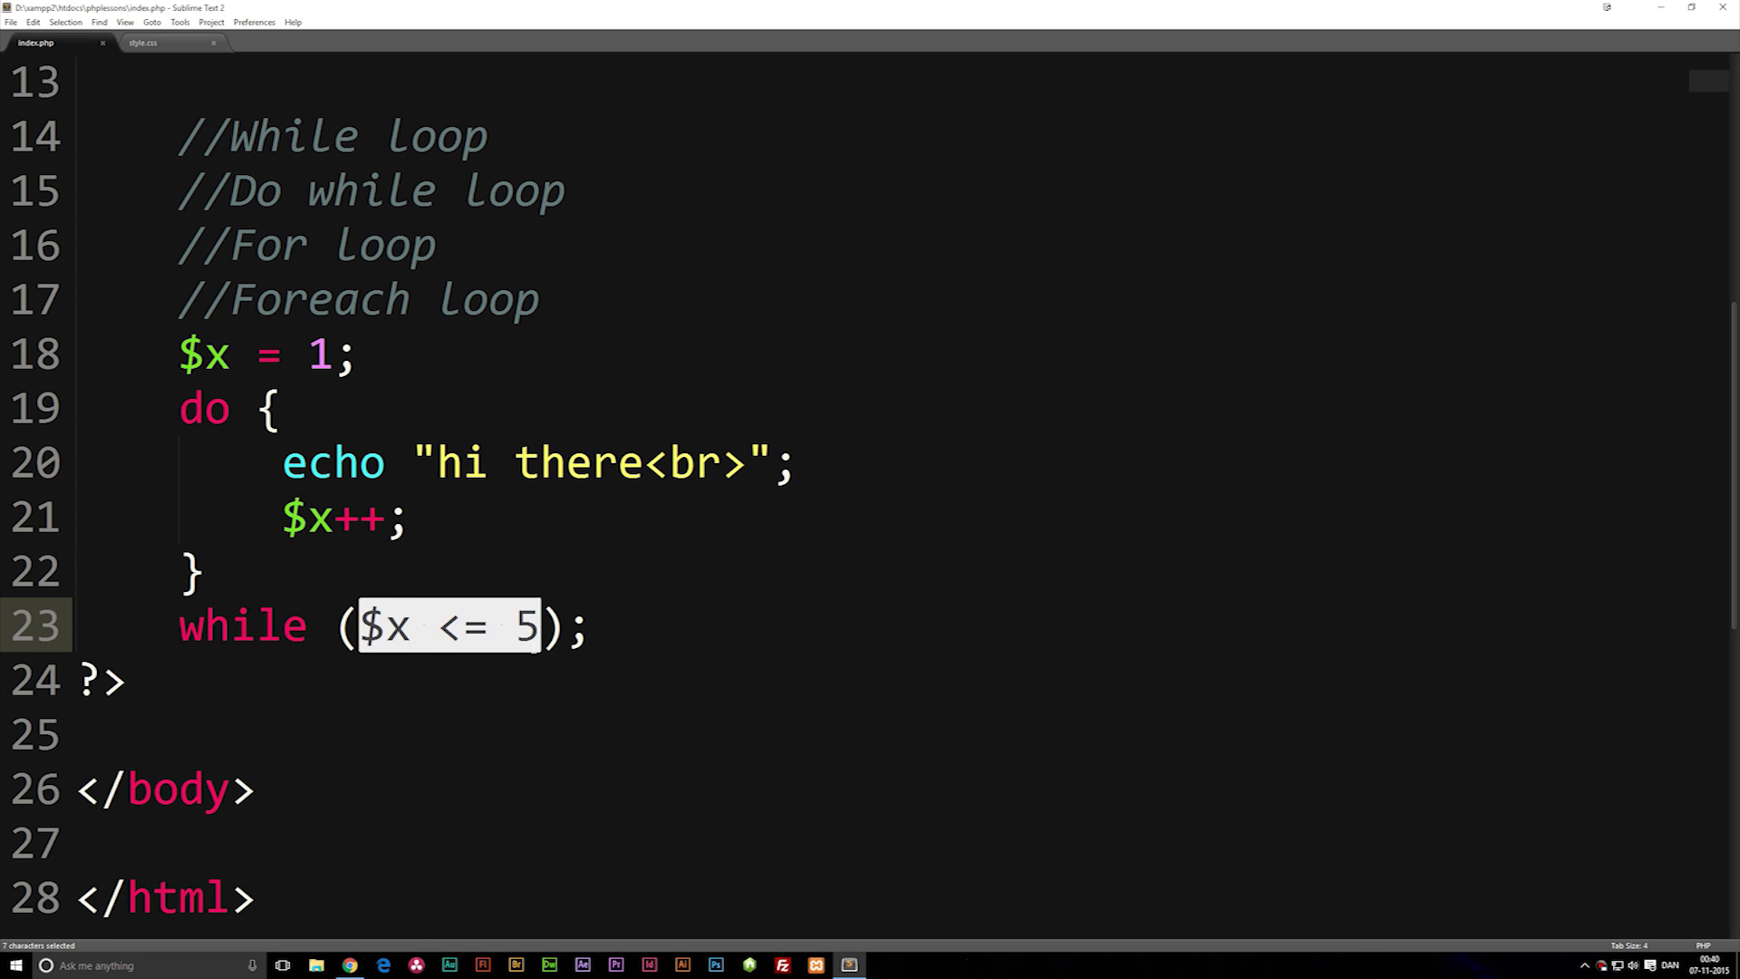
click(469, 524)
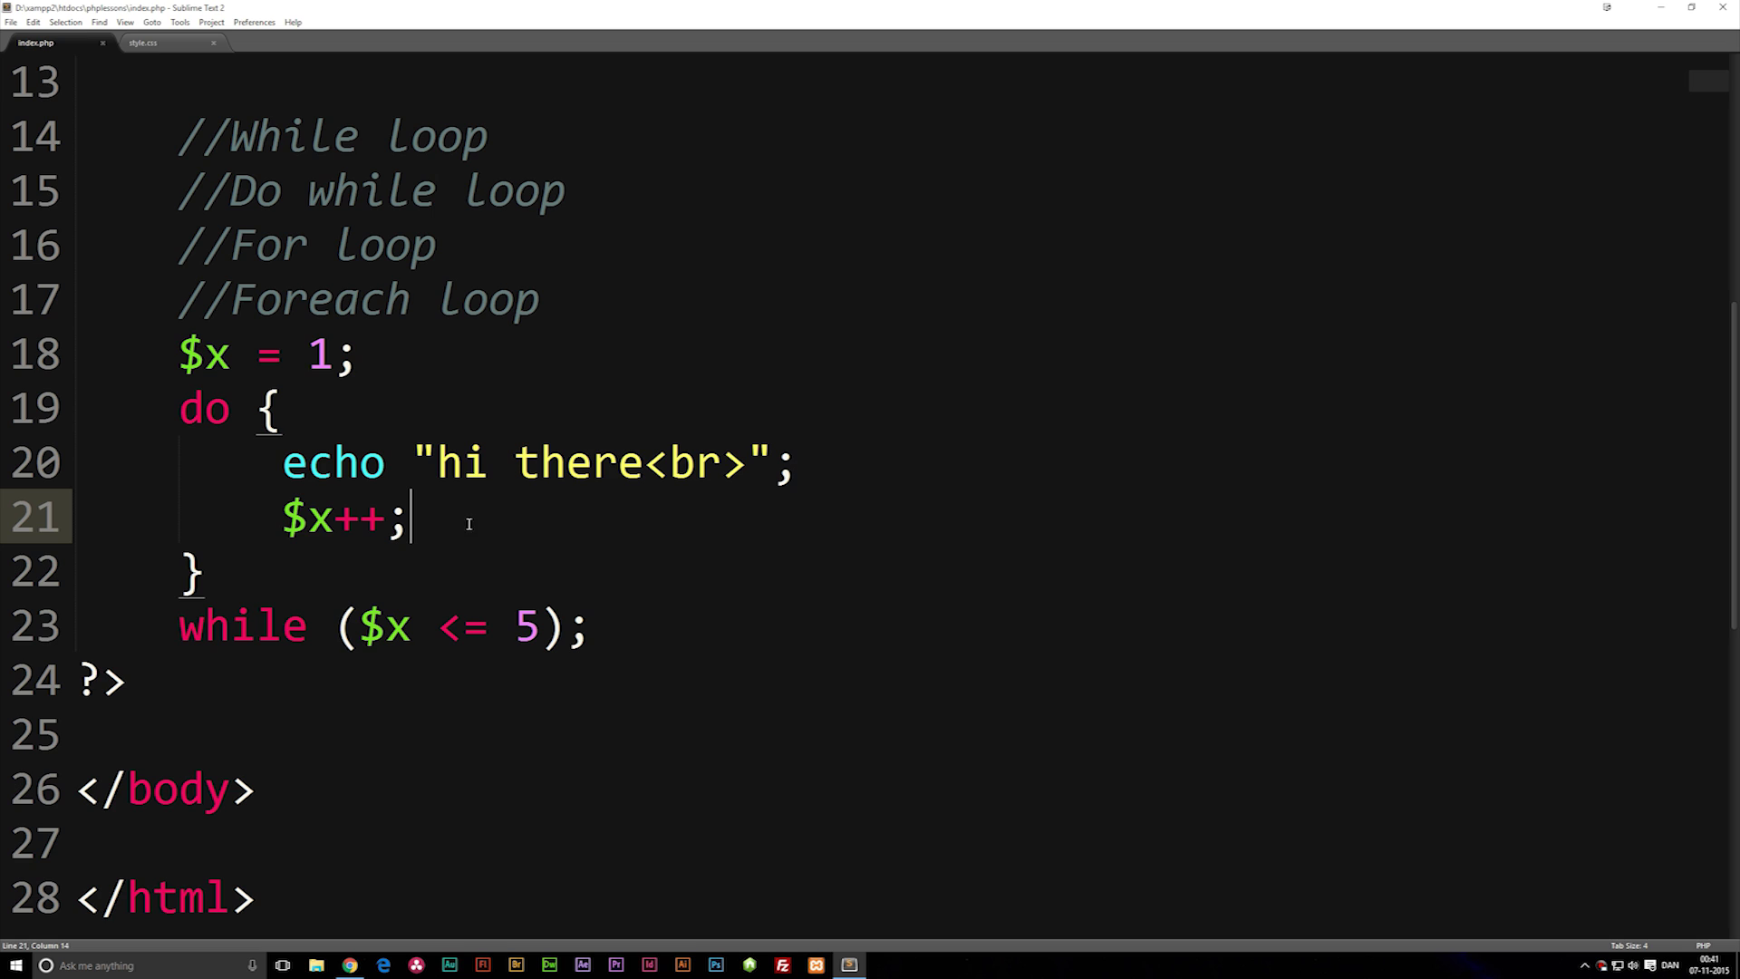
Change the starting value of $x on line 18 from 1 to 10 and save
double_click(333, 351)
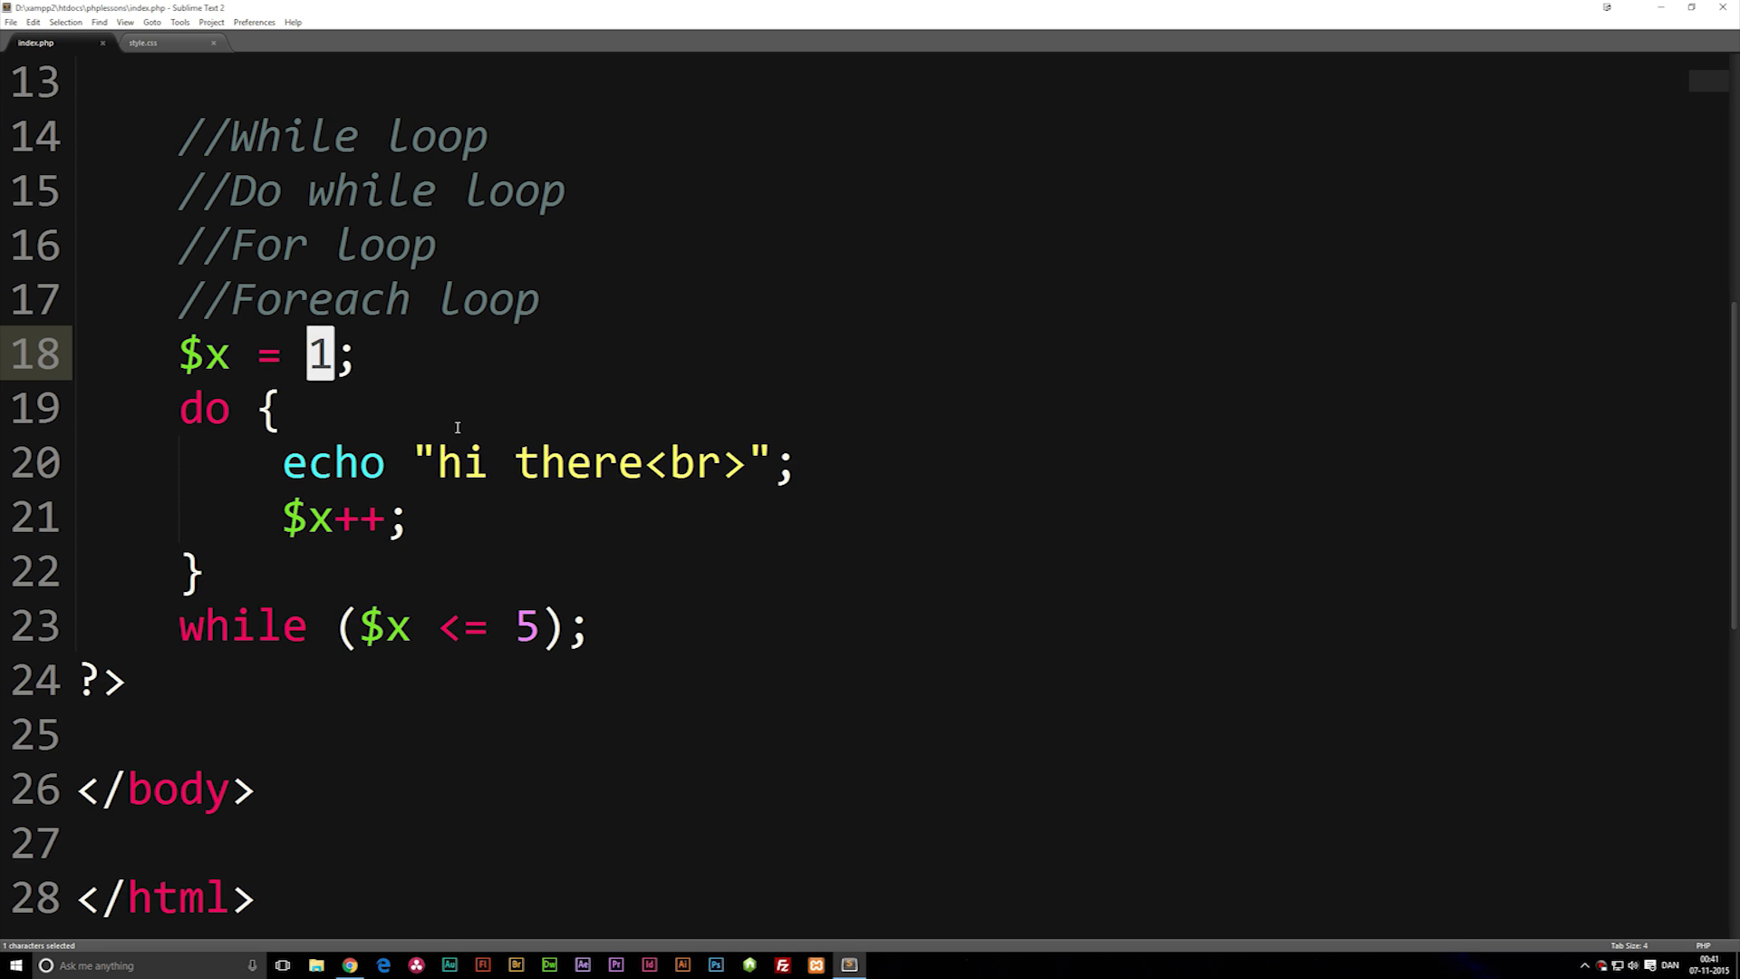
text(10)
key(ctrl+s)
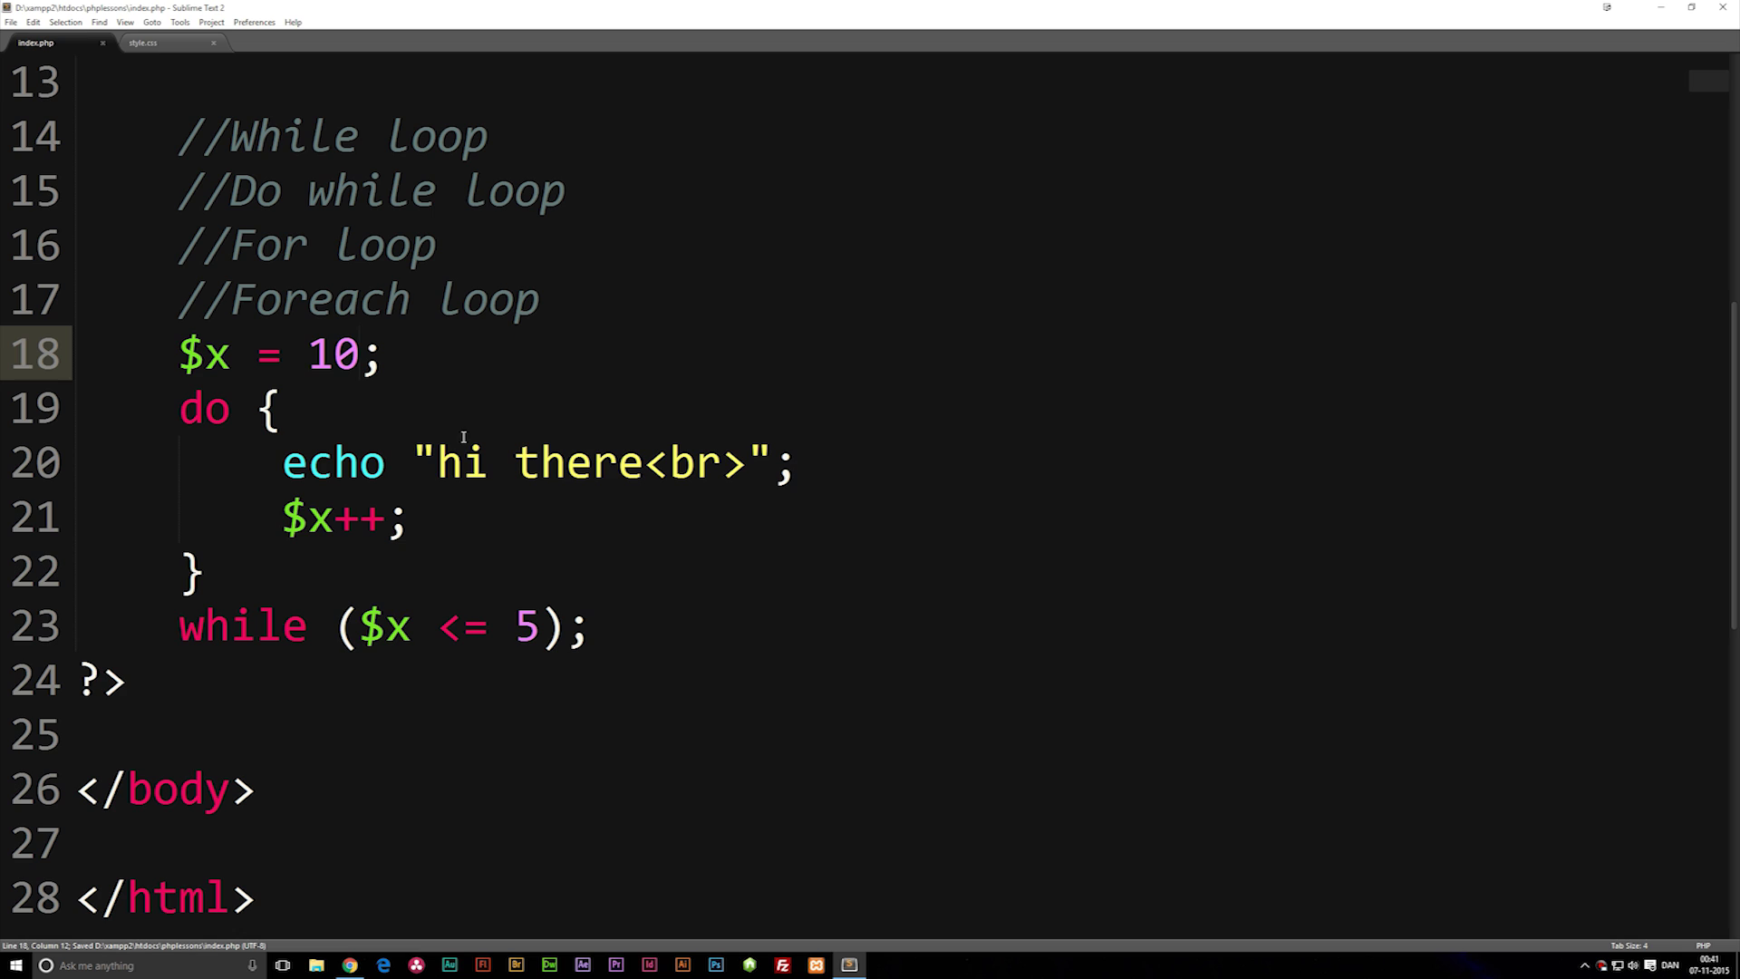
drag(363, 626, 541, 626)
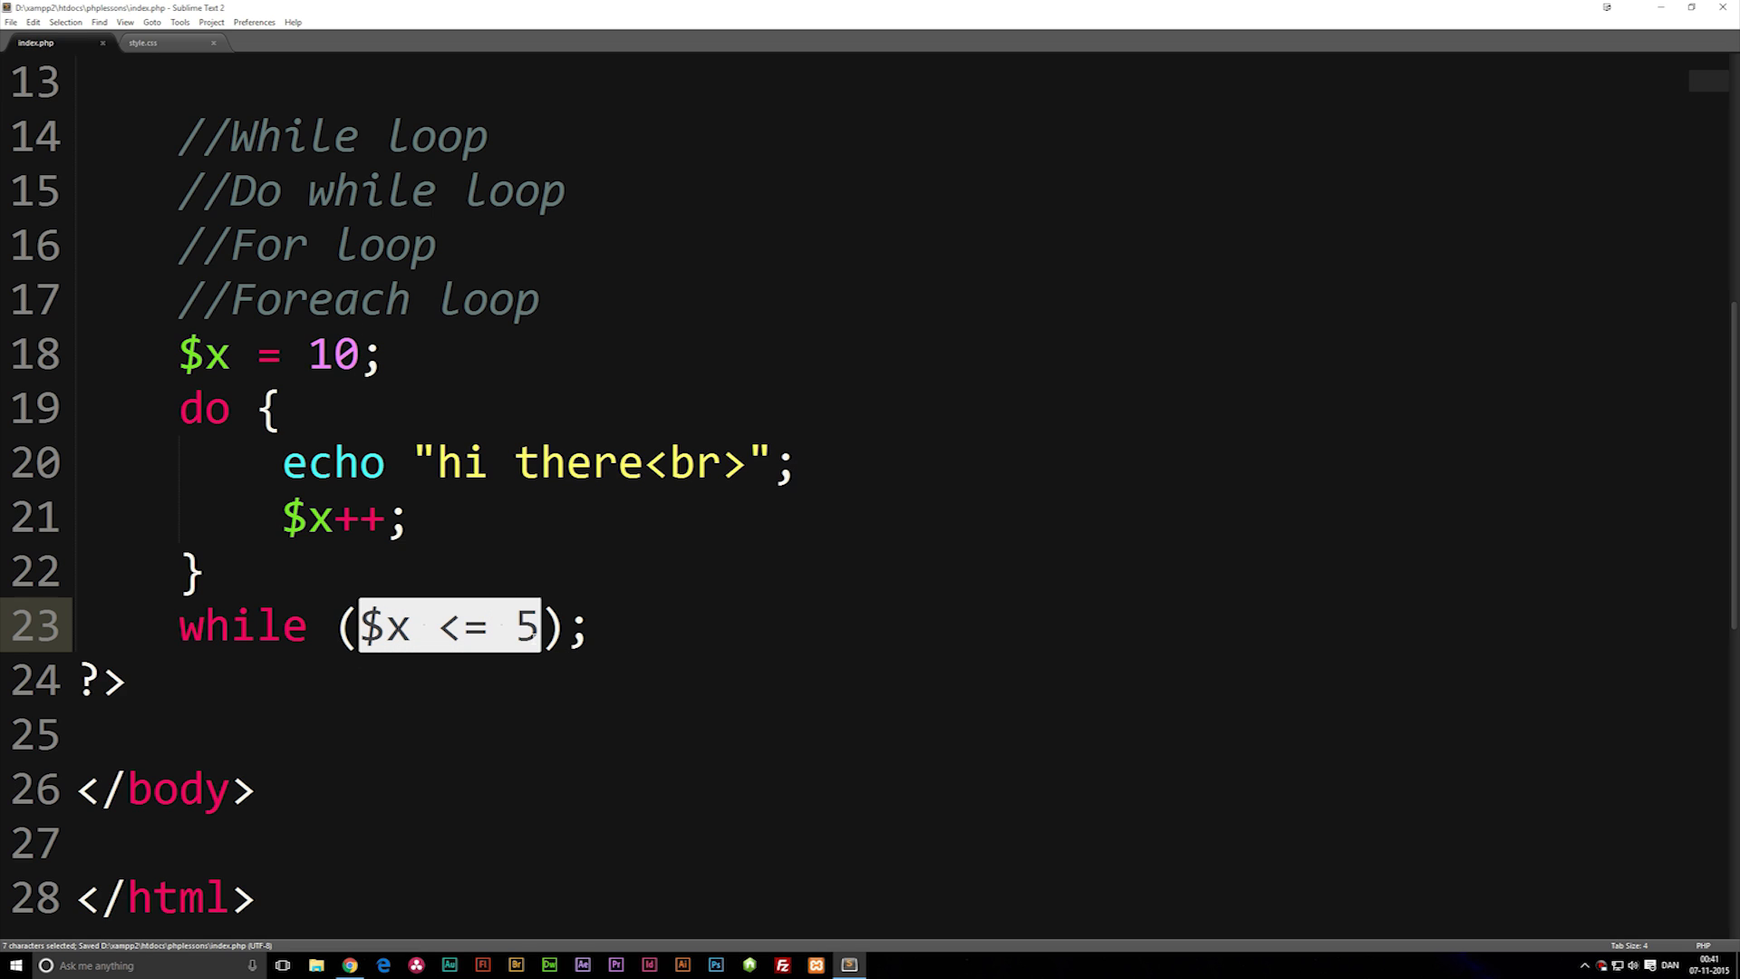
click(541, 626)
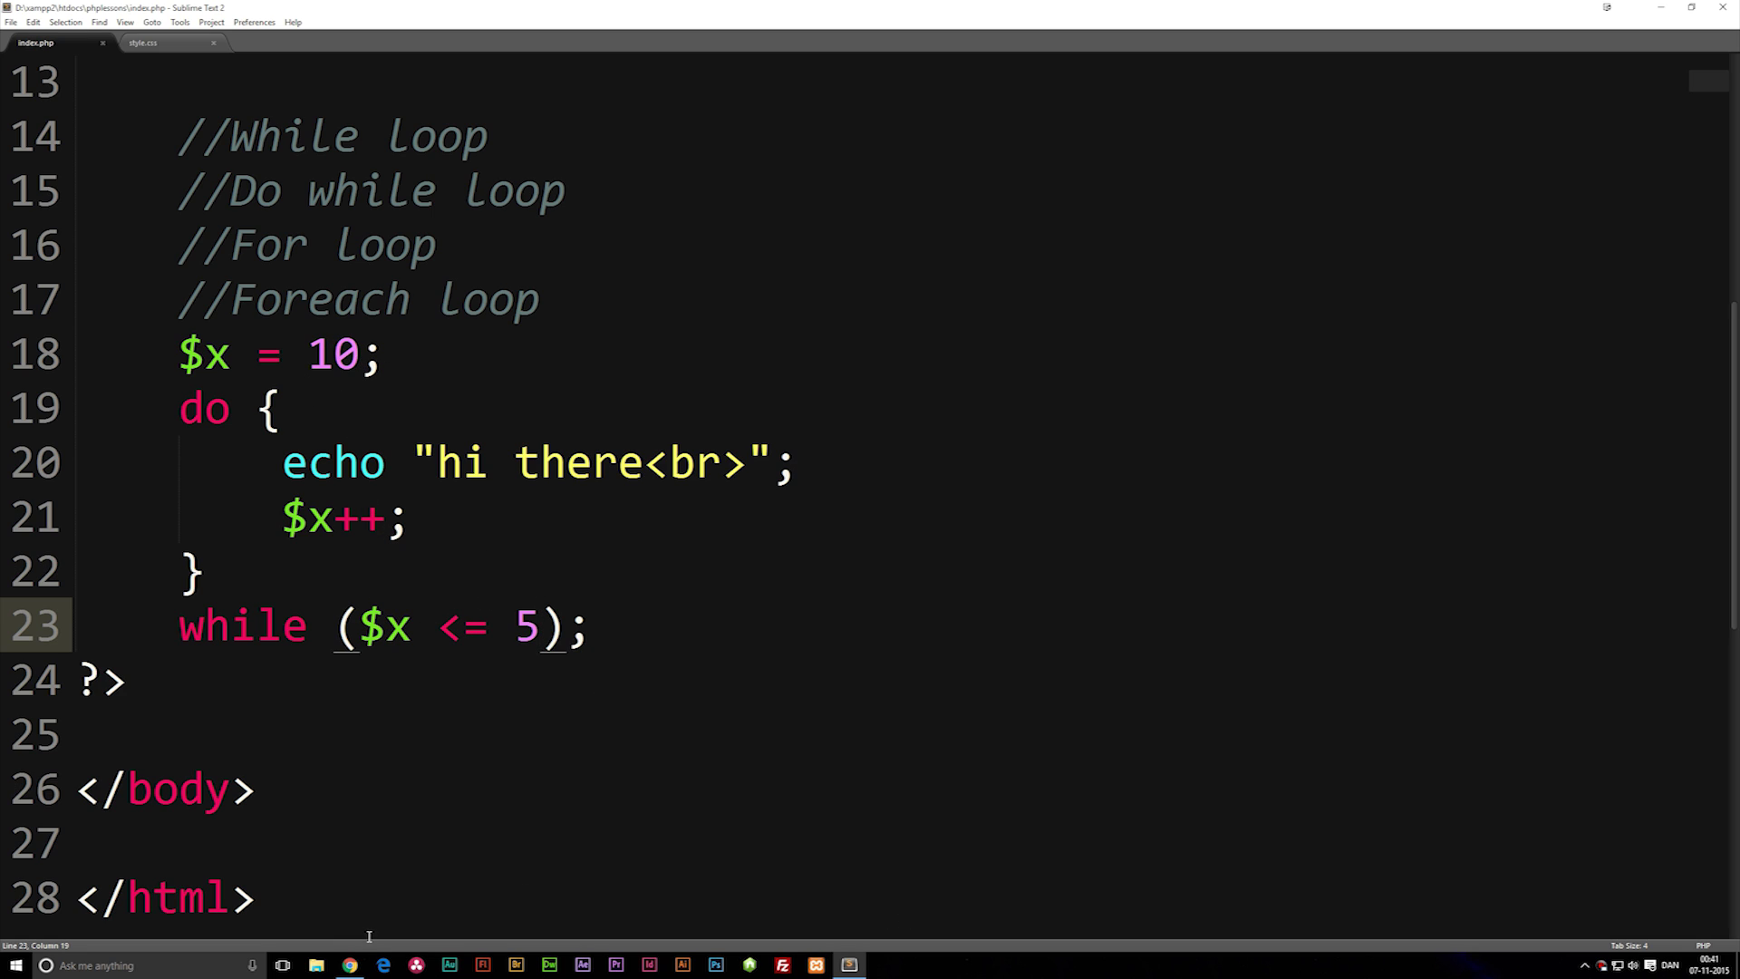
Save, reload localhost/phplessons in Chrome to see 'hi there' once, then return to the code
key(ctrl+s)
click(349, 966)
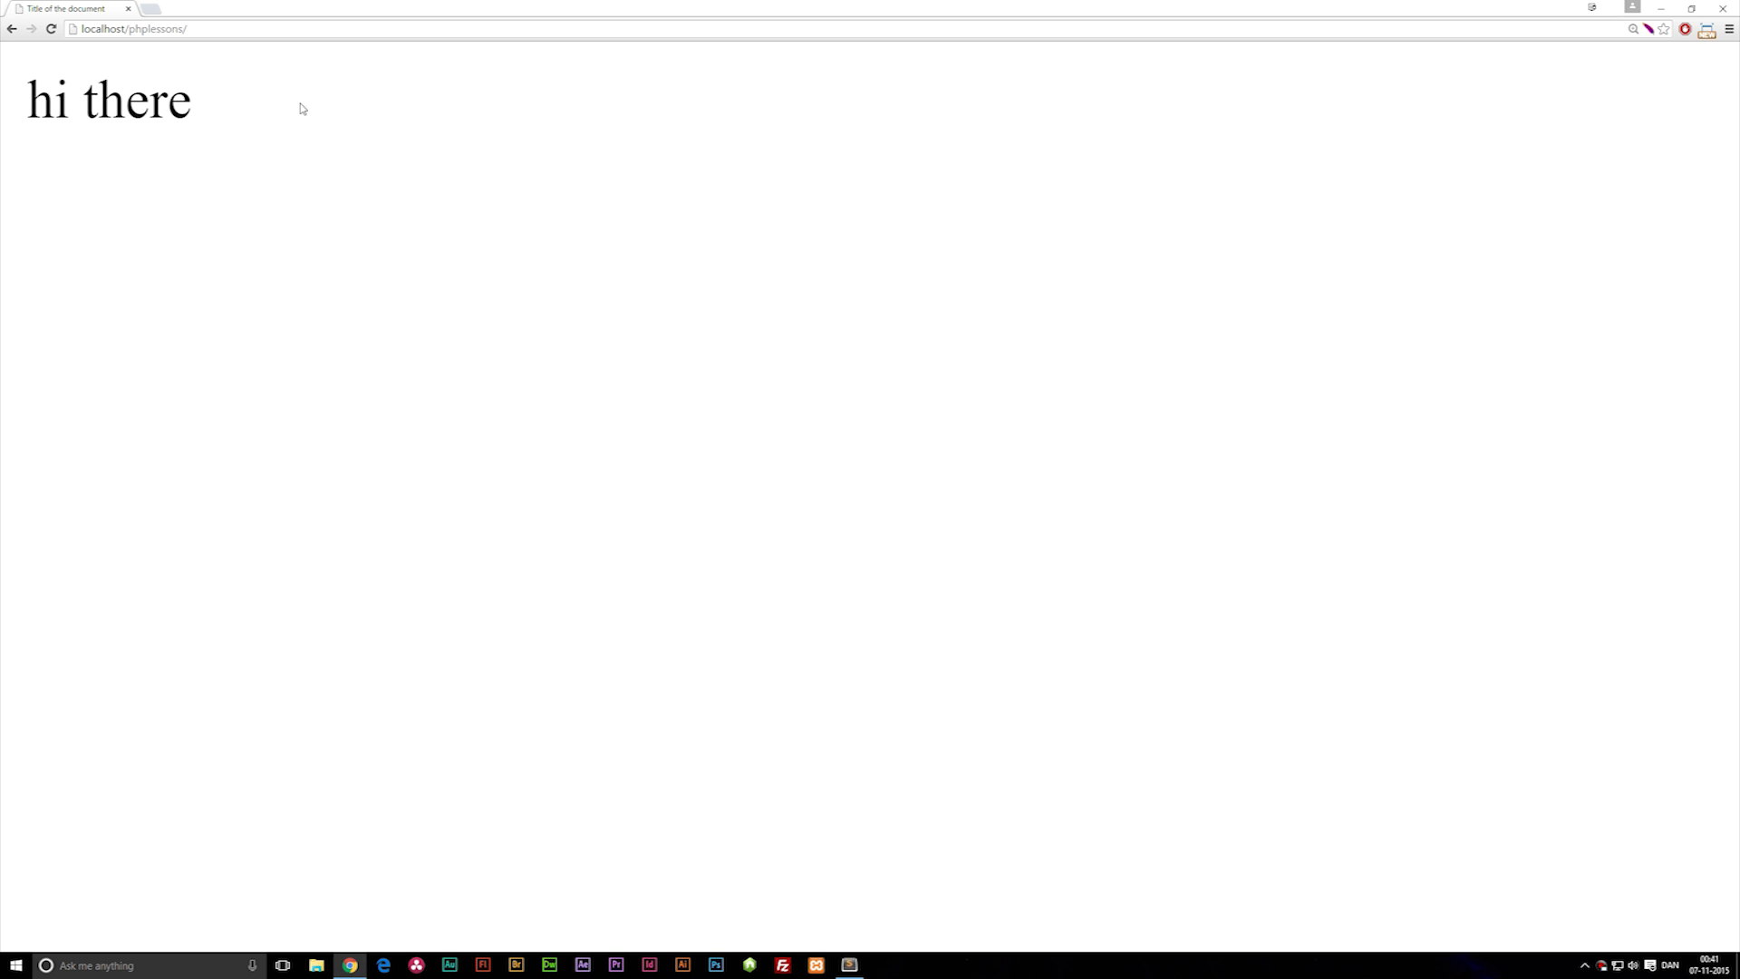
click(51, 28)
click(849, 967)
drag(283, 461, 429, 513)
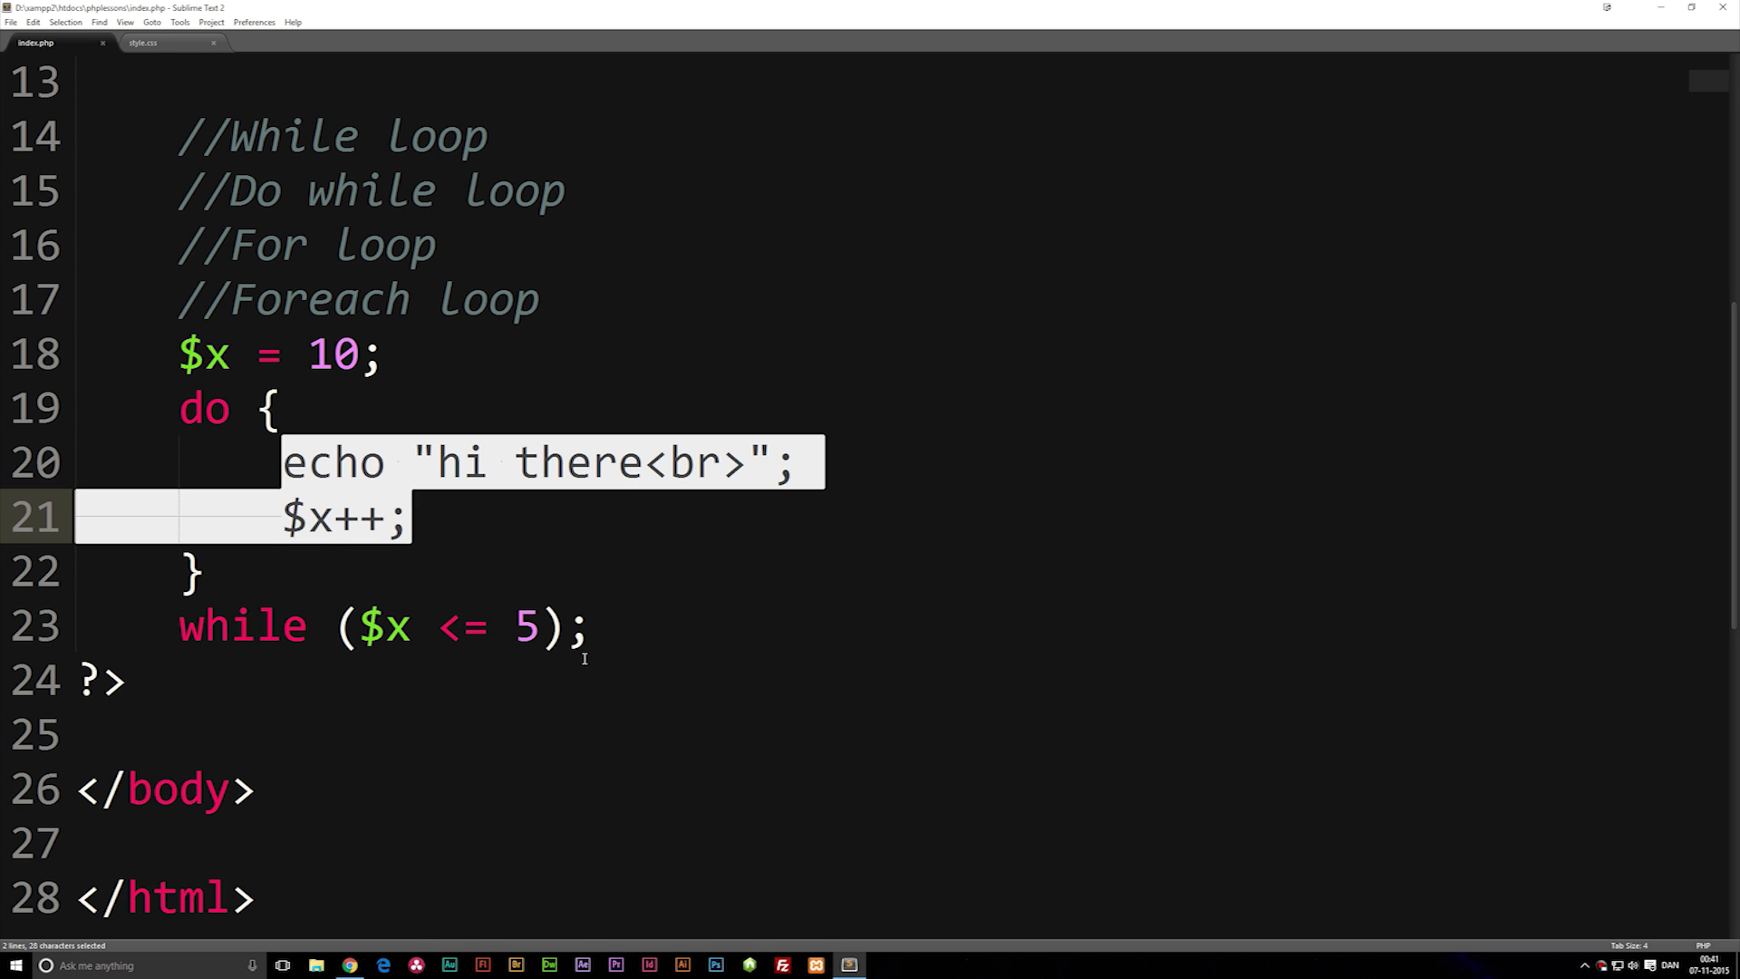
Select the 10 on line 18 to restore $x's starting value to 1
click(463, 548)
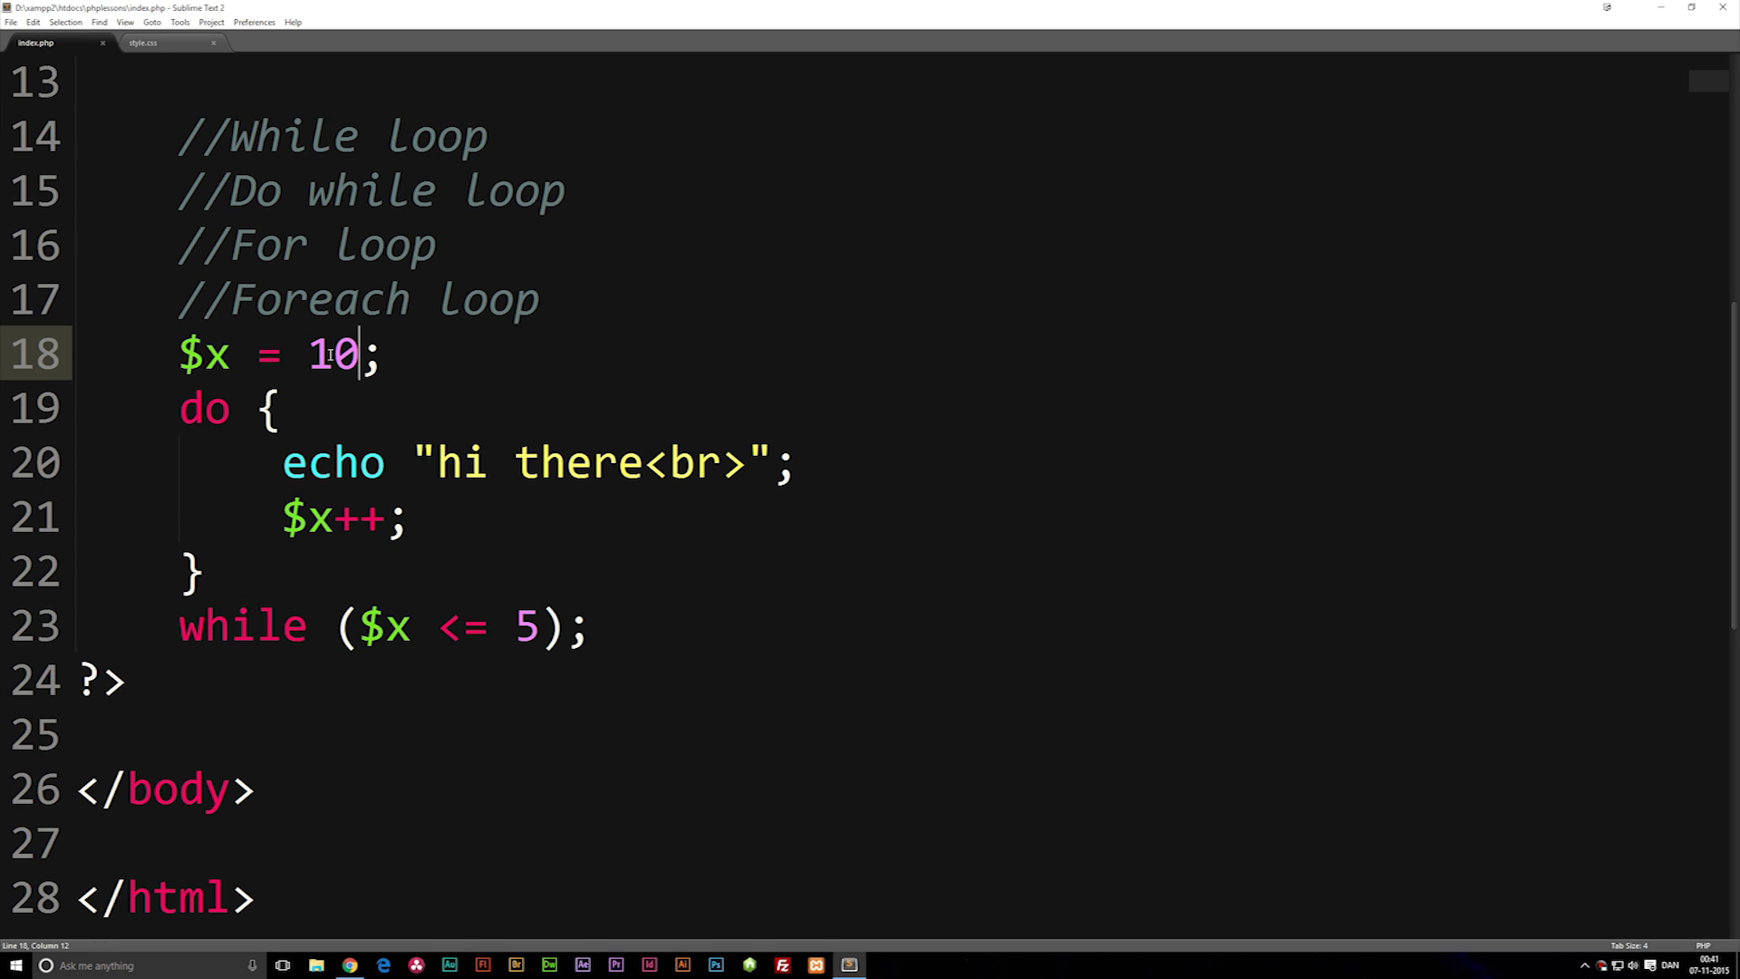
double_click(334, 355)
text(1)
Save, reload localhost/phplessons in Chrome to show 'hi there' five times, then return to Sublime Text
key(ctrl+s)
click(352, 966)
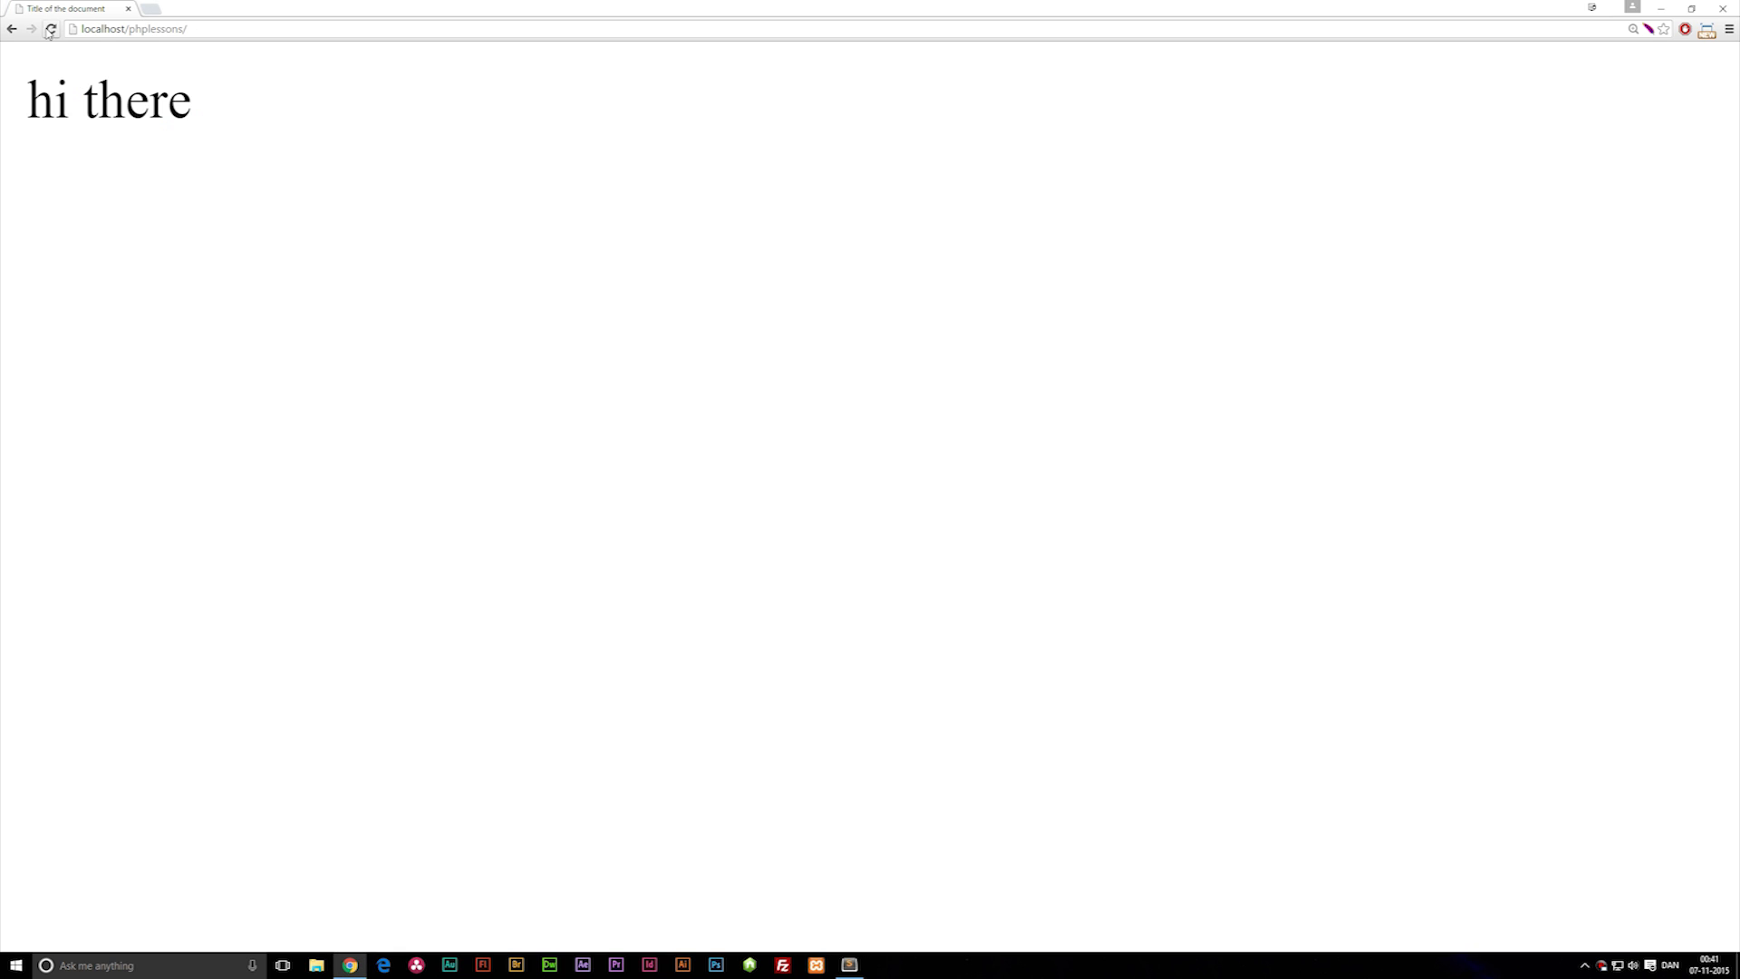
click(50, 29)
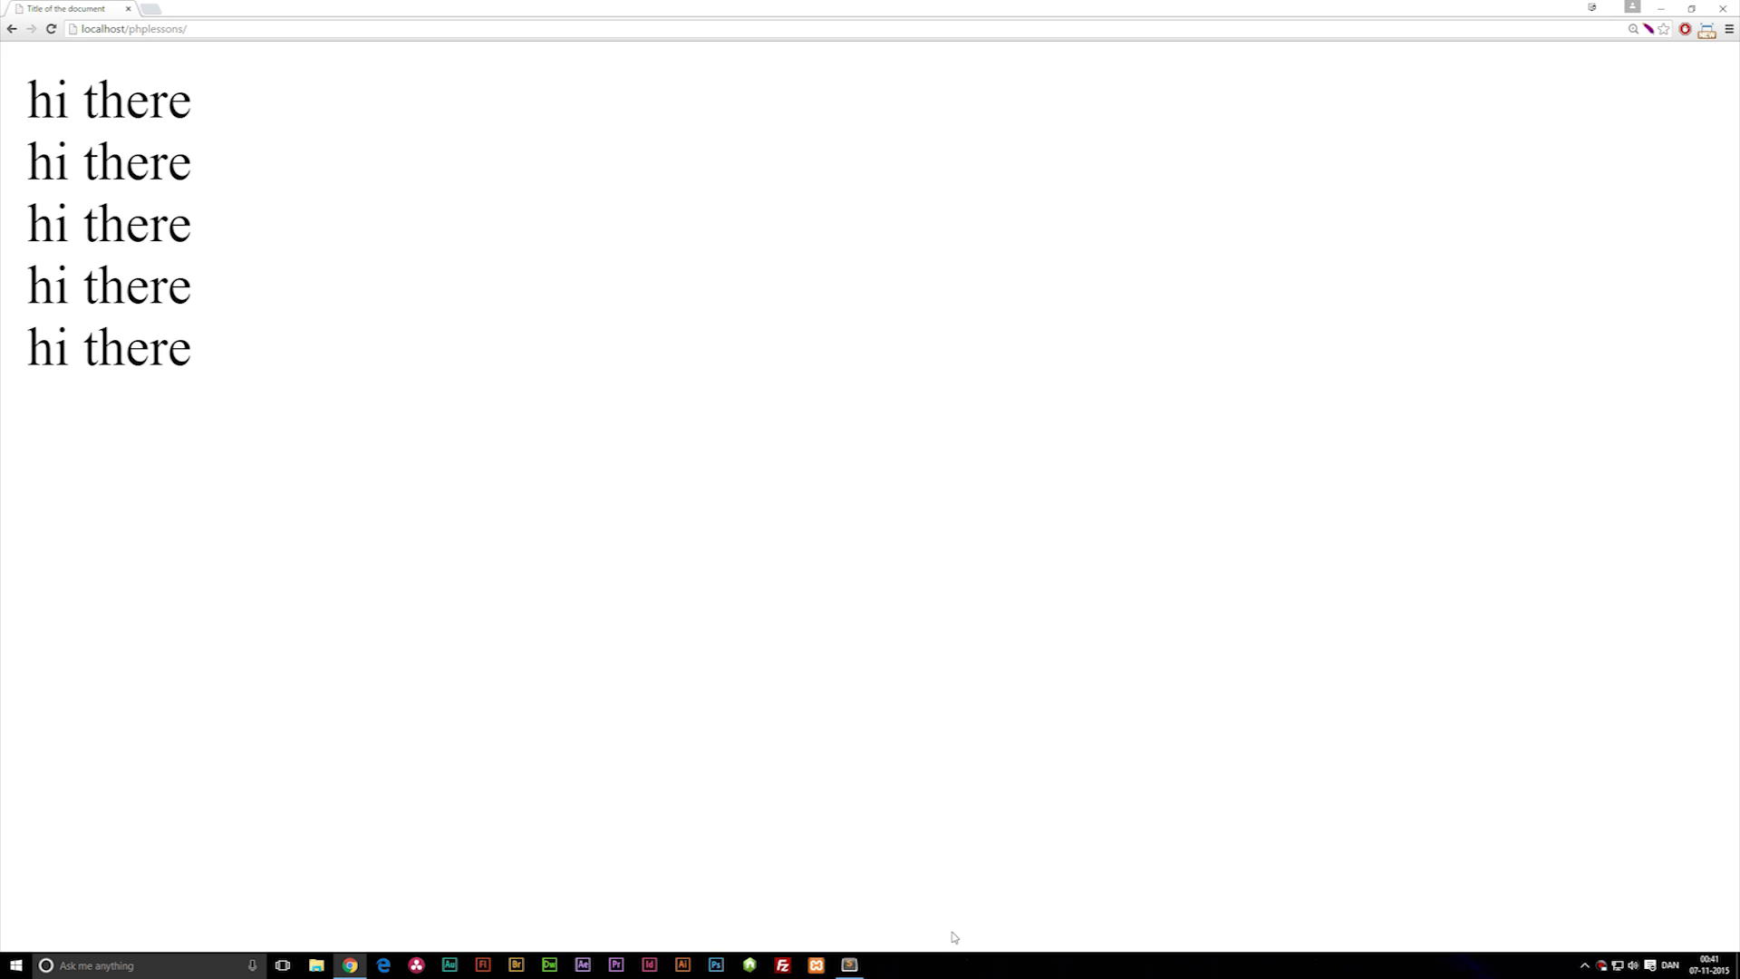
click(850, 966)
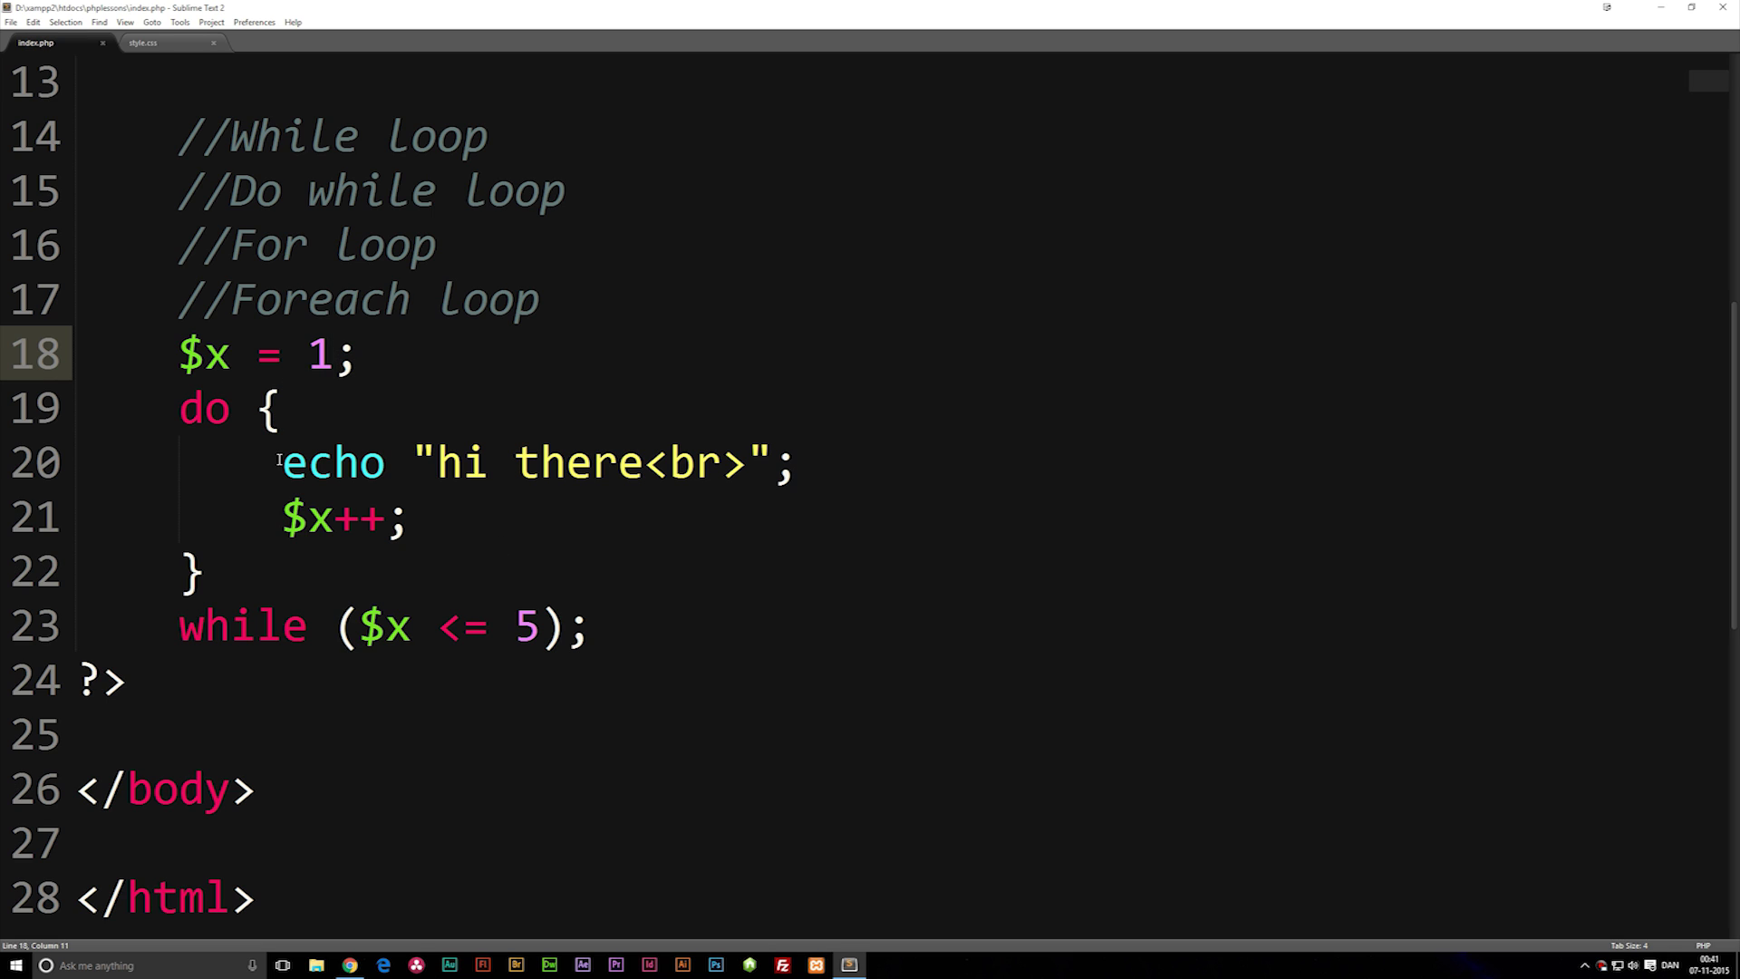
drag(281, 463, 412, 521)
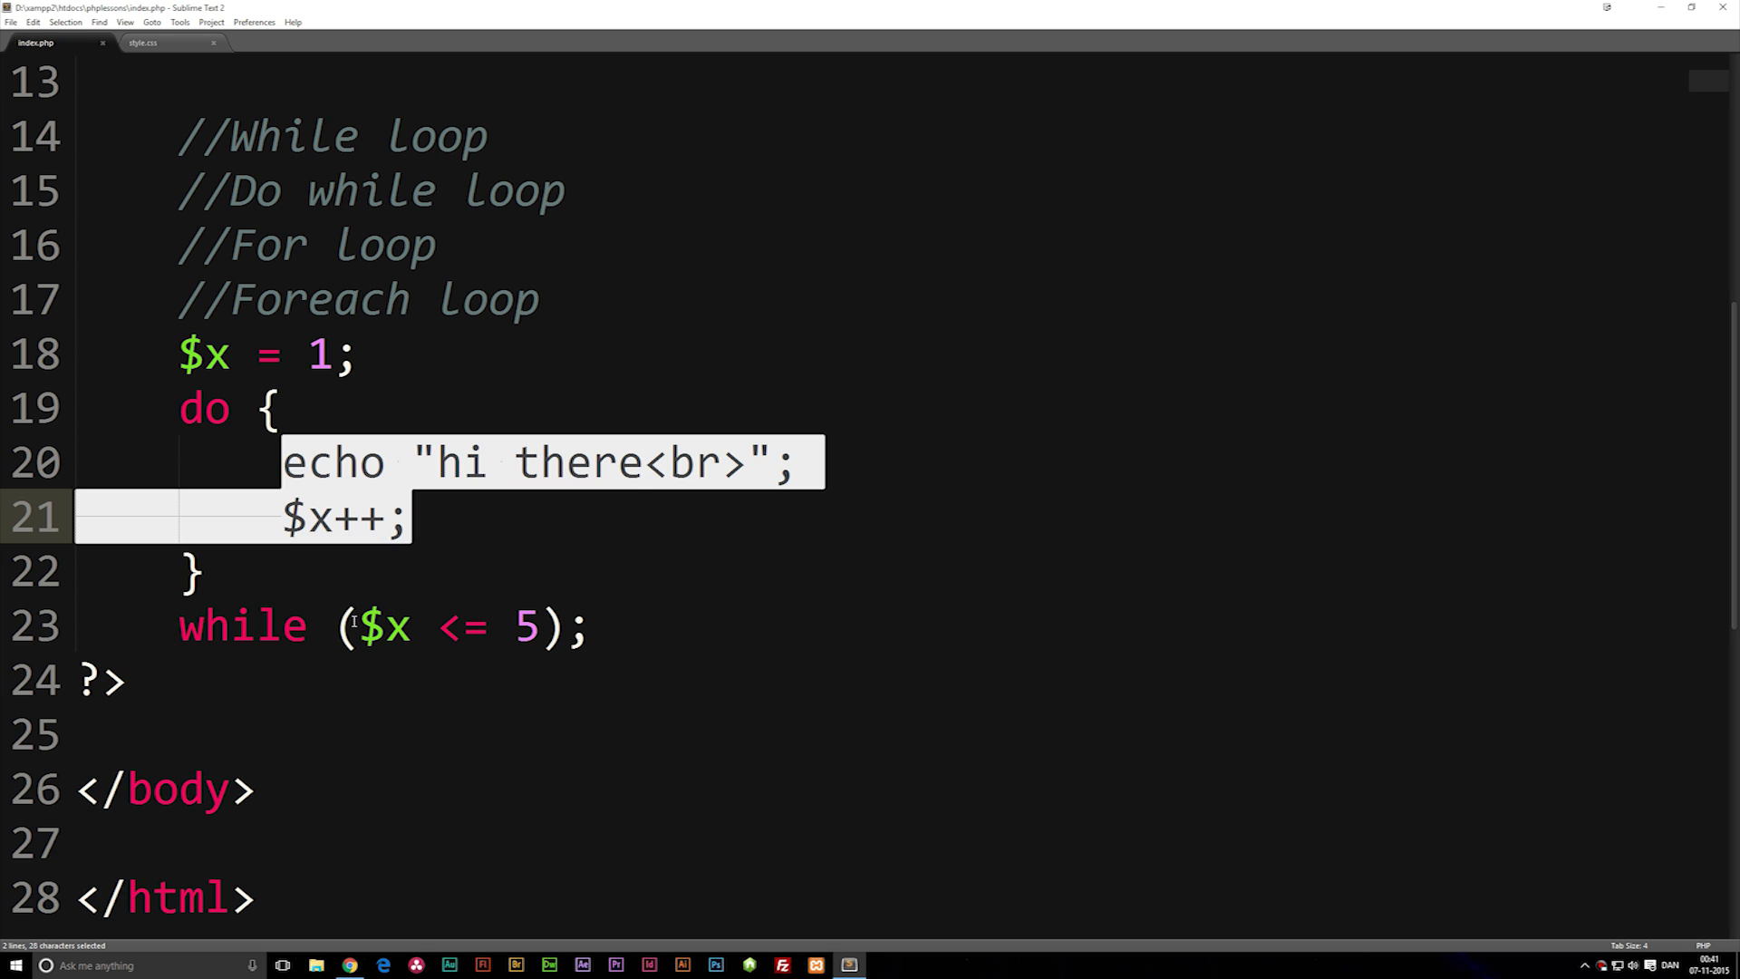
drag(357, 627, 542, 625)
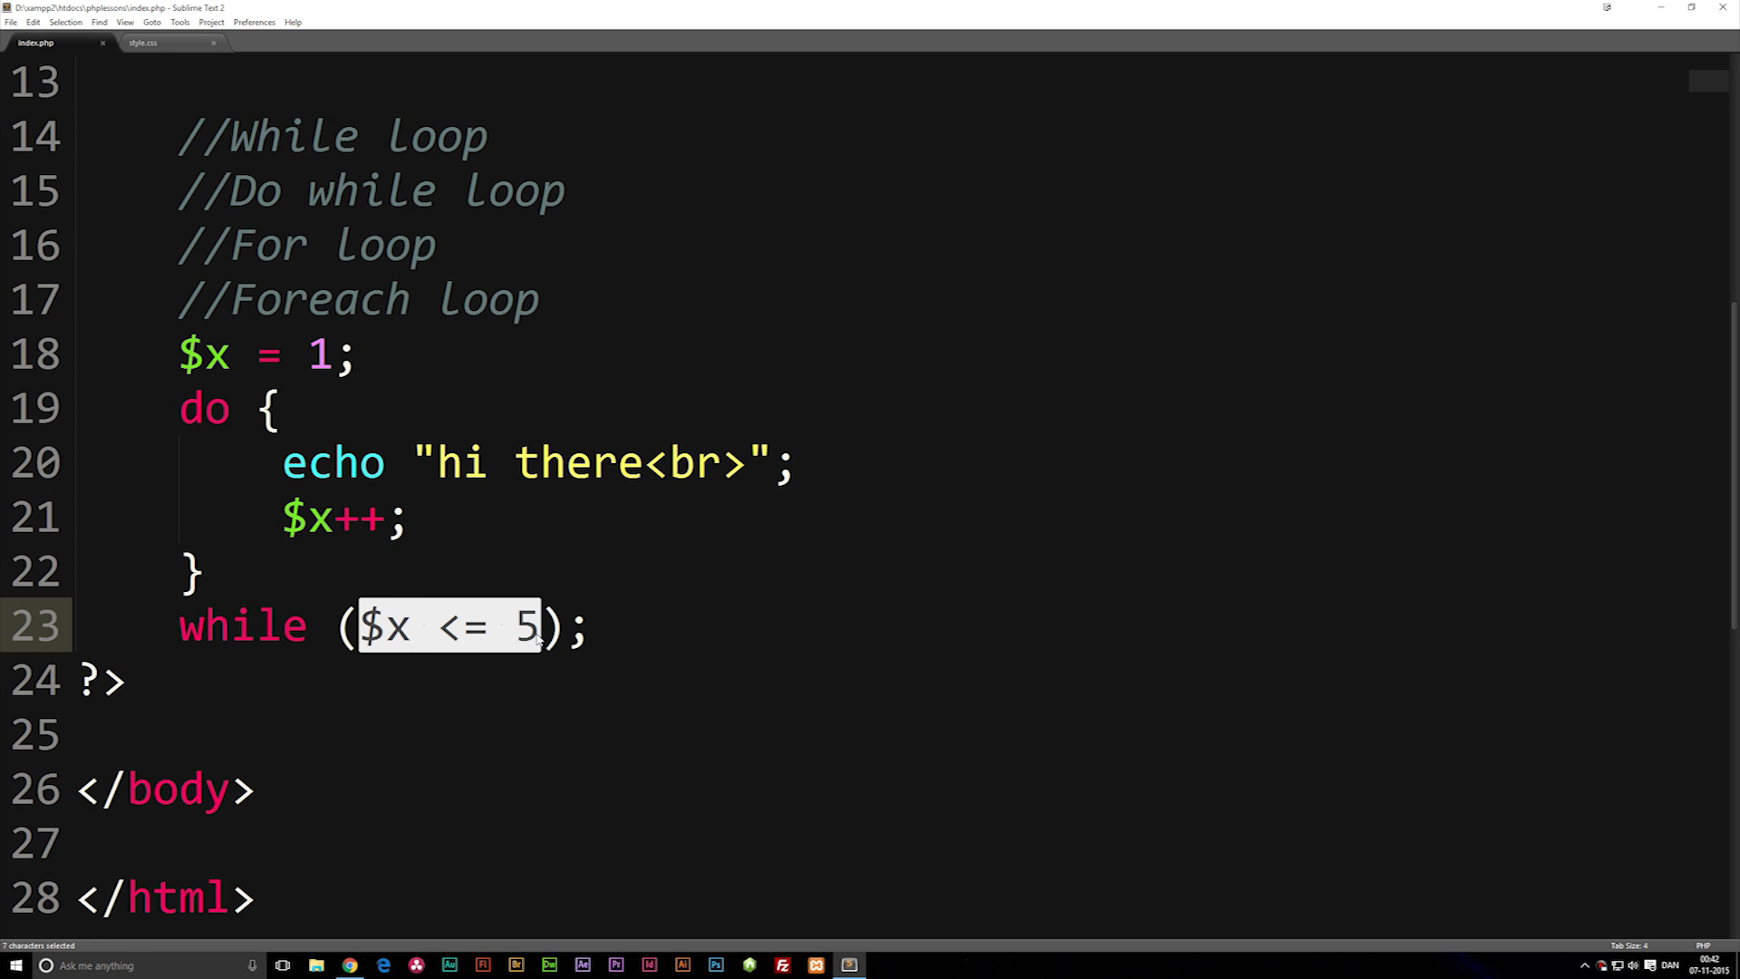